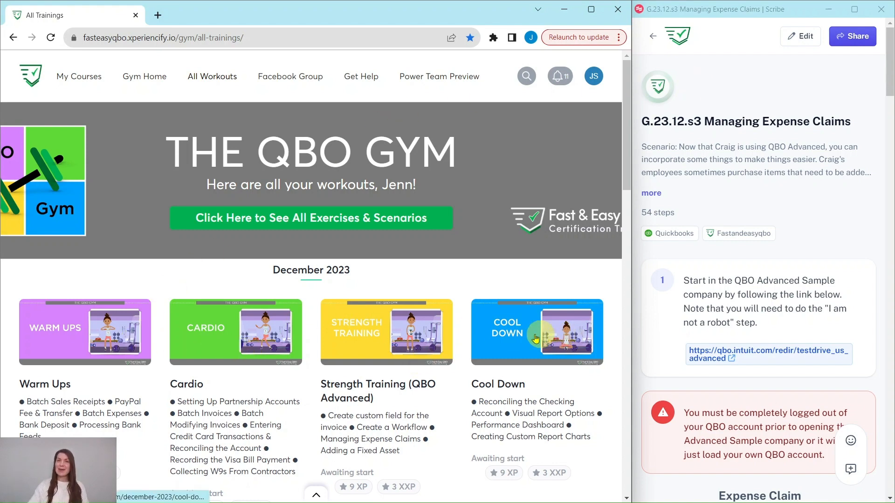
- Open the December 2023 Strength Training (QBO Advanced) workout and review its quiz and hands-on practice exercises
{"action": "left_click", "coordinate": [364, 351]}
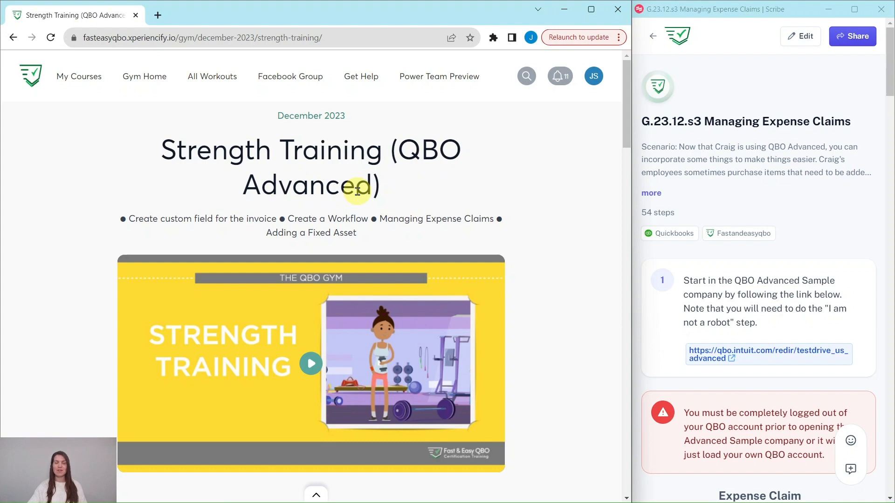
{"action": "scroll", "coordinate": [358, 191], "scroll_direction": "down", "scroll_amount": 2}
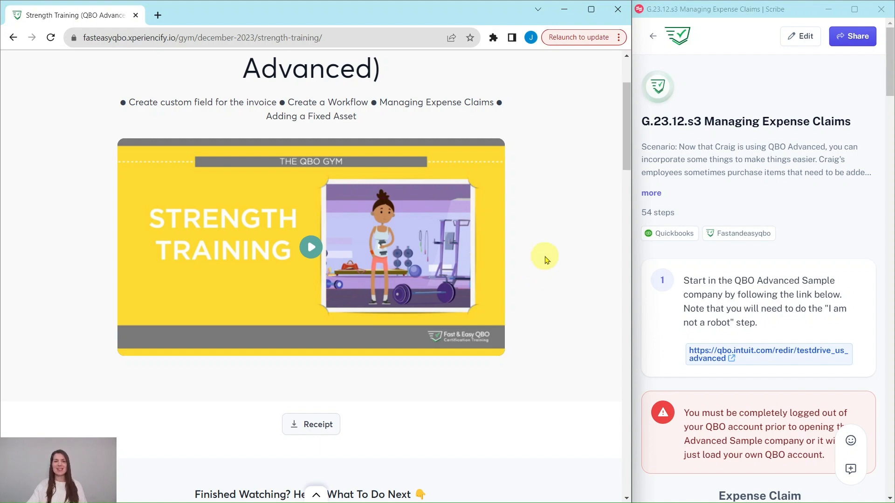
{"action": "scroll", "coordinate": [546, 259], "scroll_direction": "down", "scroll_amount": 7}
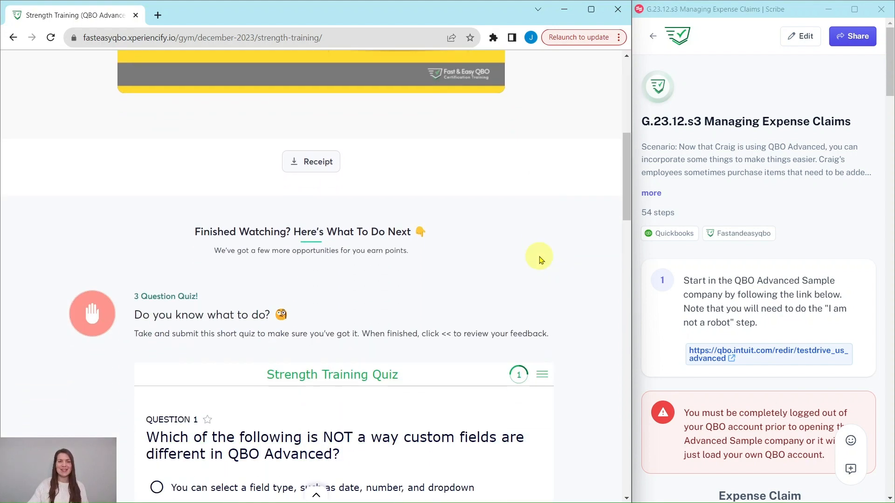
{"action": "scroll", "coordinate": [478, 190], "scroll_direction": "down", "scroll_amount": 1}
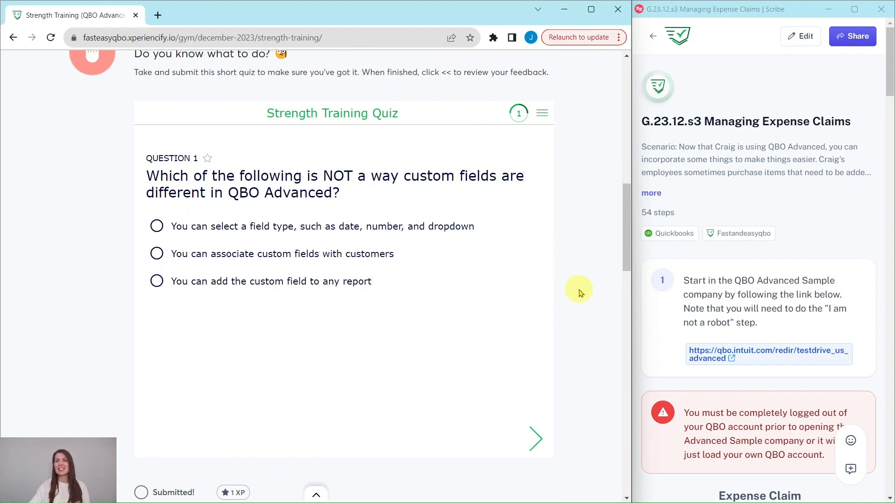
{"action": "scroll", "coordinate": [578, 290], "scroll_direction": "down", "scroll_amount": 8}
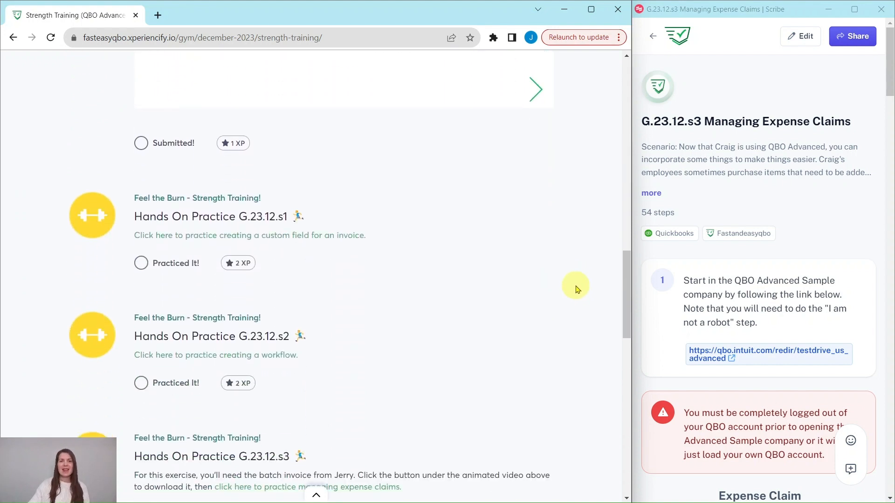
{"action": "scroll", "coordinate": [576, 288], "scroll_direction": "down", "scroll_amount": 4}
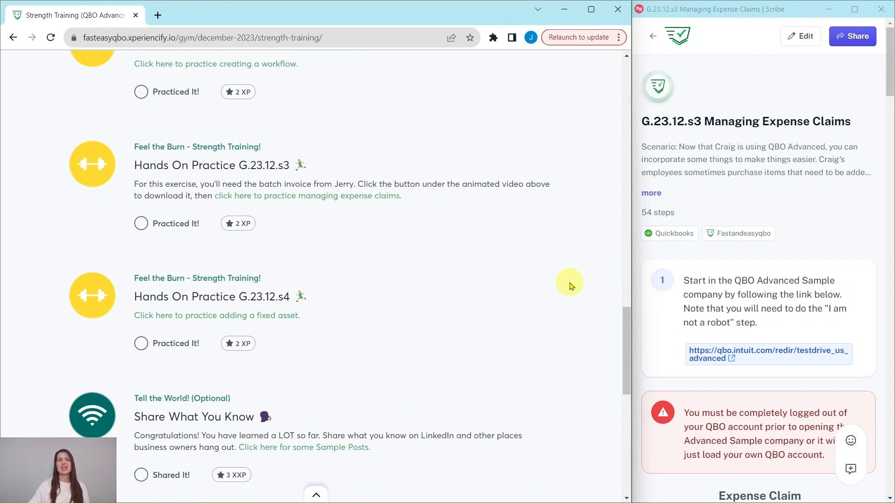
{"action": "scroll", "coordinate": [568, 285], "scroll_direction": "down", "scroll_amount": 3}
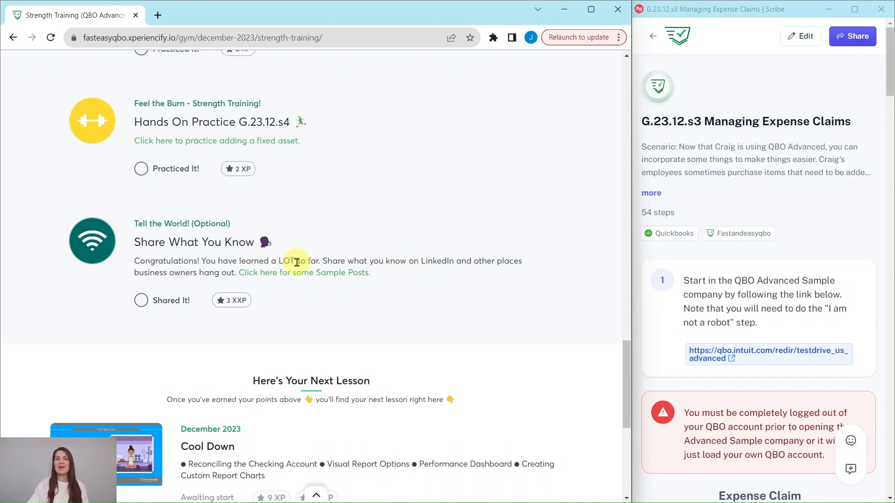
{"action": "scroll", "coordinate": [309, 262], "scroll_direction": "up", "scroll_amount": 4}
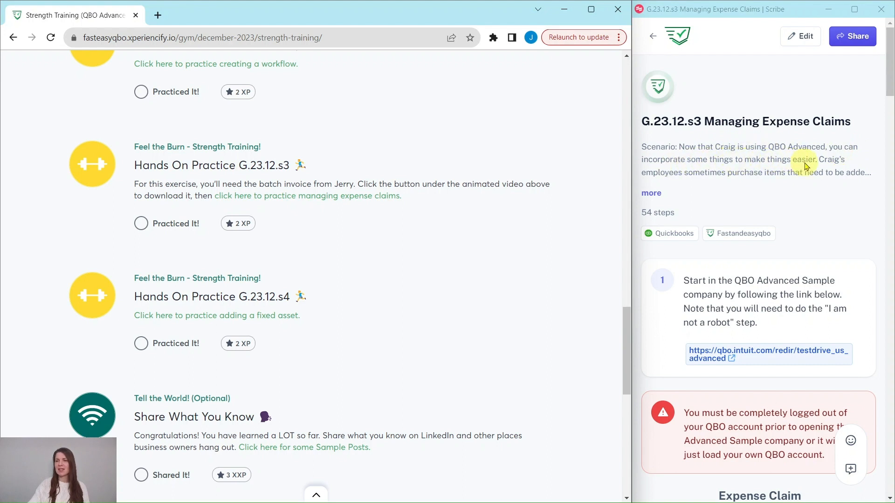
- Expand the full scenario text of the Managing Expense Claims exercise and download the receipt offered beneath the Strength Training video
{"action": "left_click", "coordinate": [655, 191]}
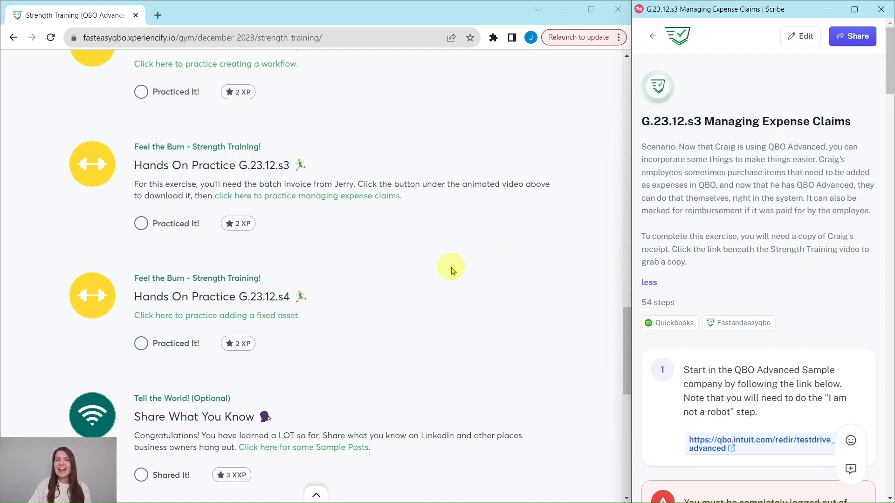
{"action": "scroll", "coordinate": [451, 271], "scroll_direction": "up", "scroll_amount": 15}
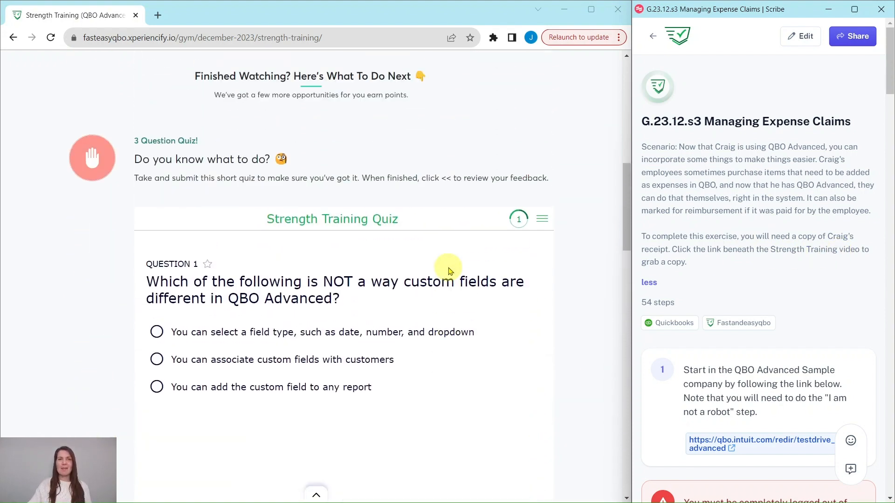
{"action": "scroll", "coordinate": [452, 271], "scroll_direction": "up", "scroll_amount": 9}
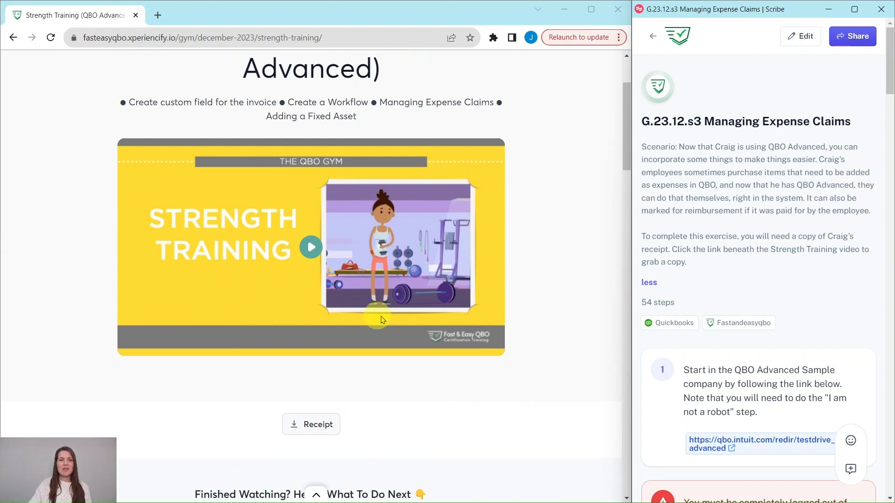
{"action": "scroll", "coordinate": [382, 320], "scroll_direction": "down", "scroll_amount": 3}
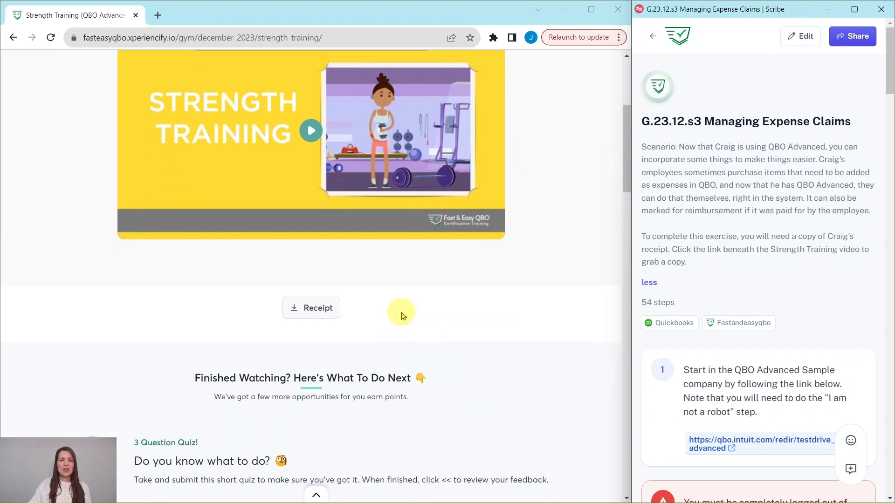
{"action": "left_click", "coordinate": [316, 310]}
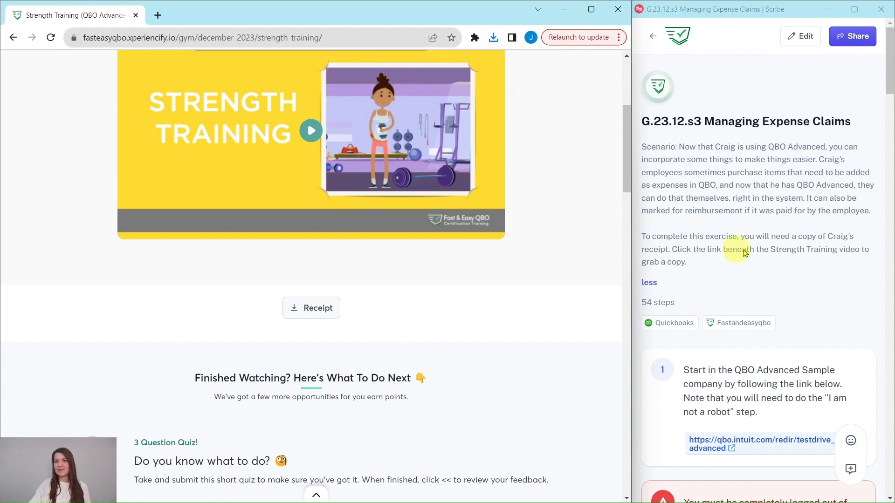
- Open the QBO Advanced sample company from the link in step 1 of the guide and complete the "I'm not a robot" verification
{"action": "scroll", "coordinate": [744, 252], "scroll_direction": "down", "scroll_amount": 5}
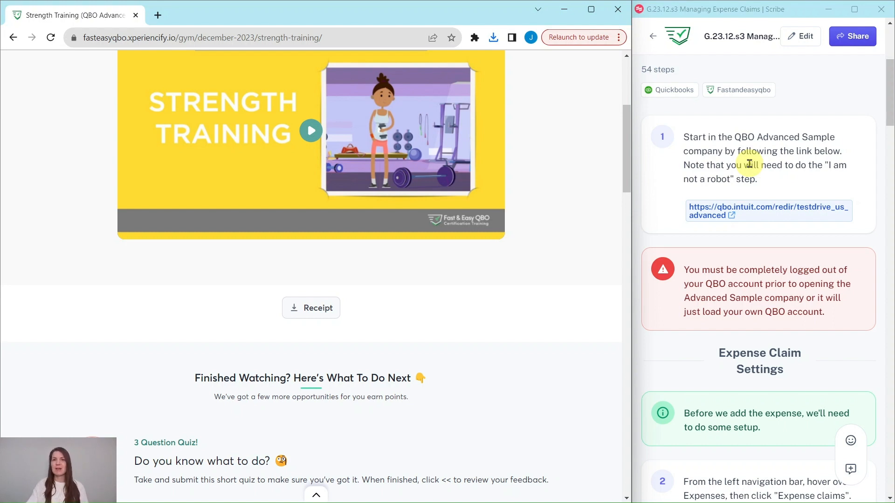
{"action": "left_click", "coordinate": [759, 211]}
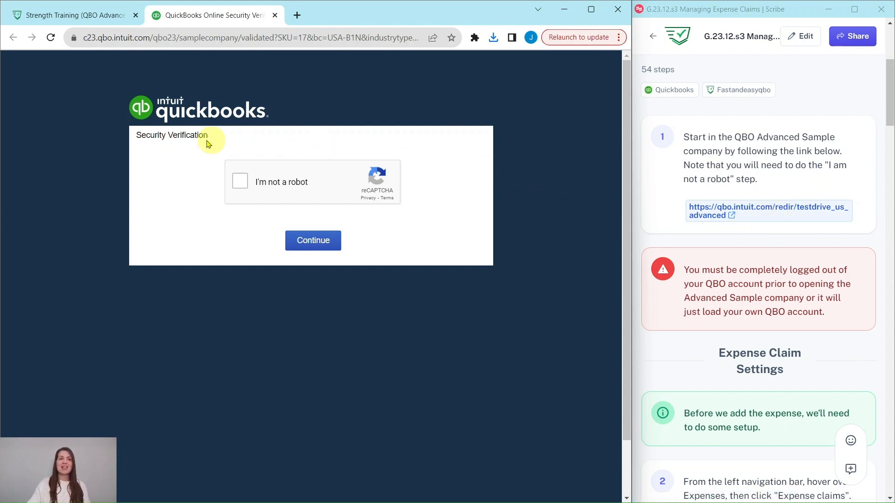
{"action": "left_click", "coordinate": [241, 182]}
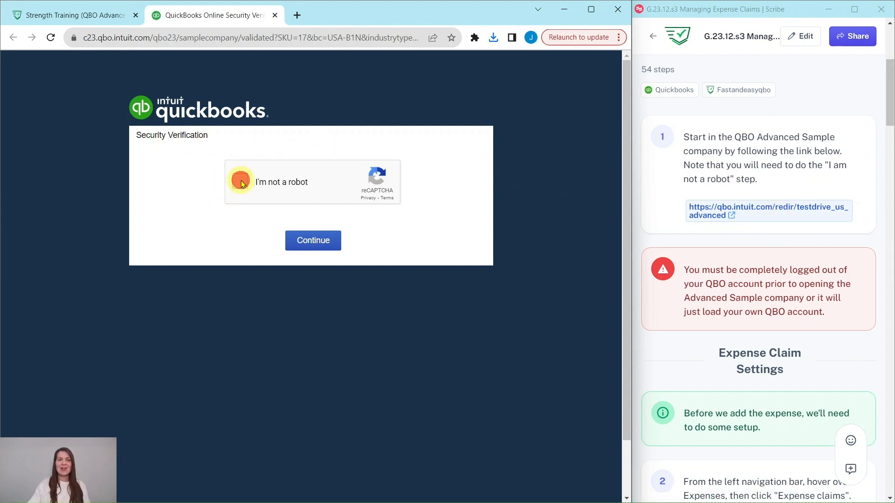
{"action": "left_click", "coordinate": [314, 242]}
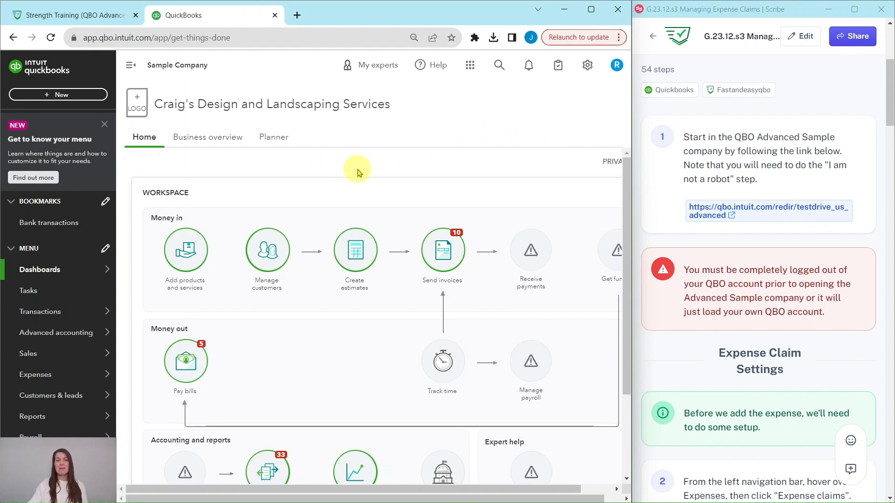
- Dismiss the "Get to know your menu" notice and open the Expense claims page
{"action": "left_click", "coordinate": [105, 124]}
{"action": "mouse_move", "coordinate": [92, 284]}
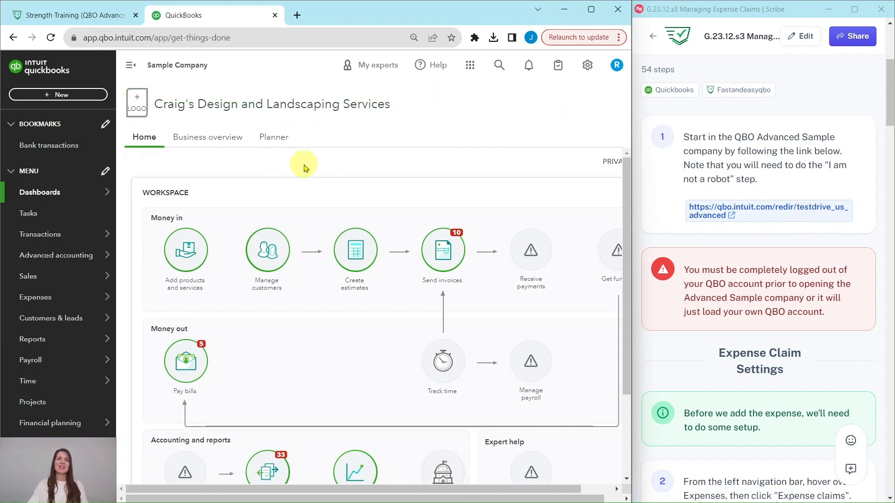
{"action": "scroll", "coordinate": [709, 197], "scroll_direction": "down", "scroll_amount": 6}
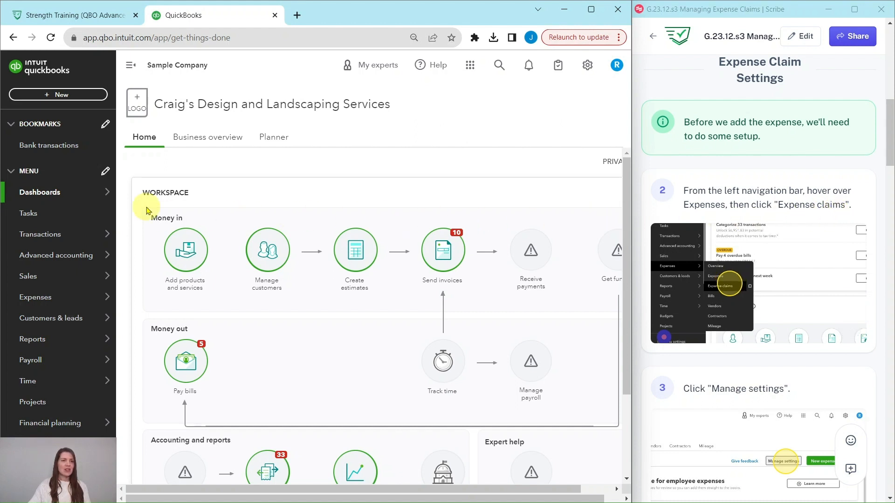
{"action": "mouse_move", "coordinate": [47, 237]}
{"action": "mouse_move", "coordinate": [36, 295]}
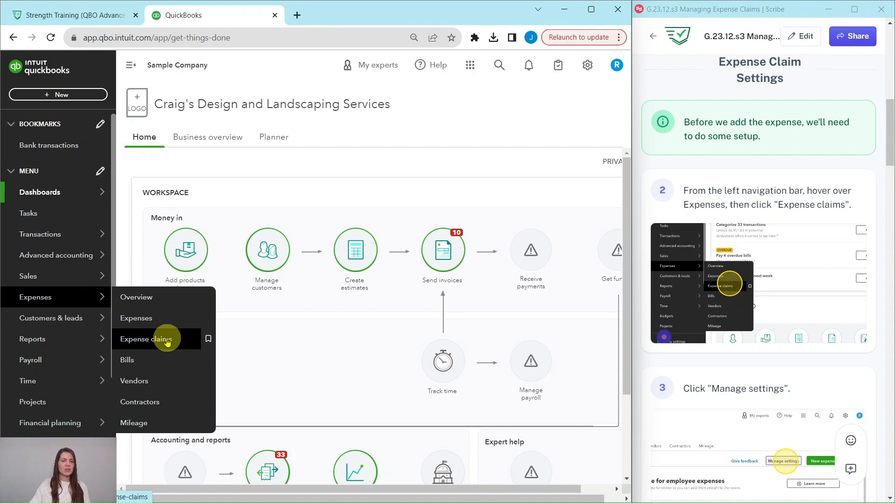
{"action": "left_click", "coordinate": [144, 343]}
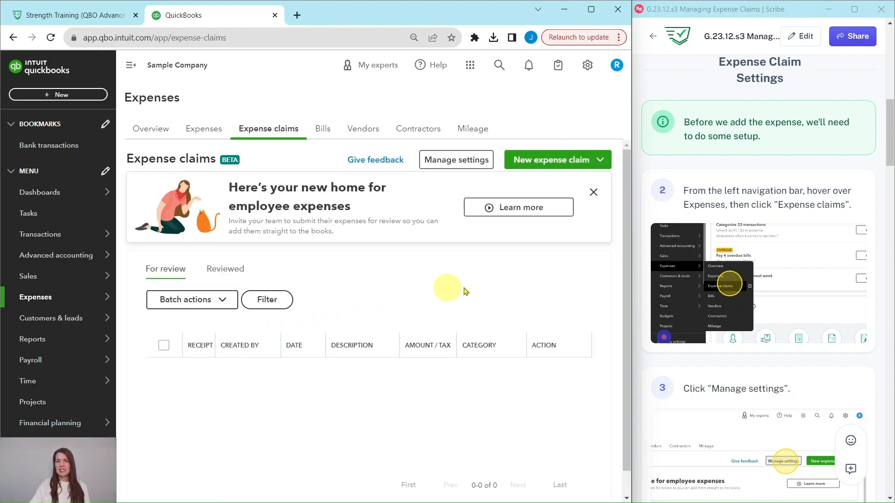
- Open the expense claims settings and go to Manage categories, following steps 3 and 4 of the guide
{"action": "scroll", "coordinate": [727, 289], "scroll_direction": "down", "scroll_amount": 3}
{"action": "scroll", "coordinate": [730, 295], "scroll_direction": "down", "scroll_amount": 1}
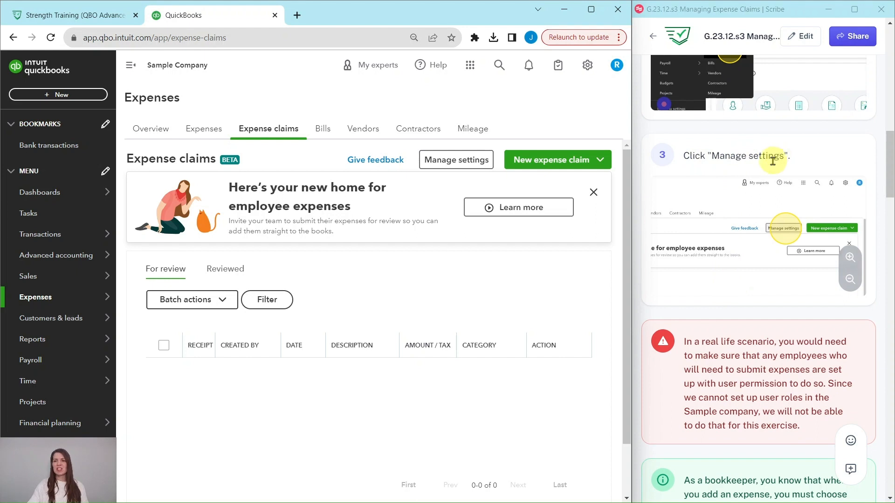
{"action": "left_click", "coordinate": [453, 165]}
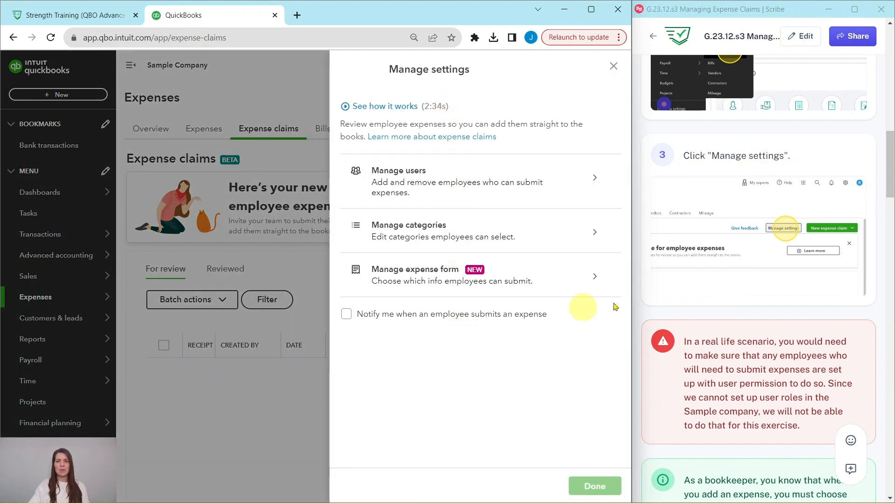
{"action": "scroll", "coordinate": [770, 270], "scroll_direction": "down", "scroll_amount": 5}
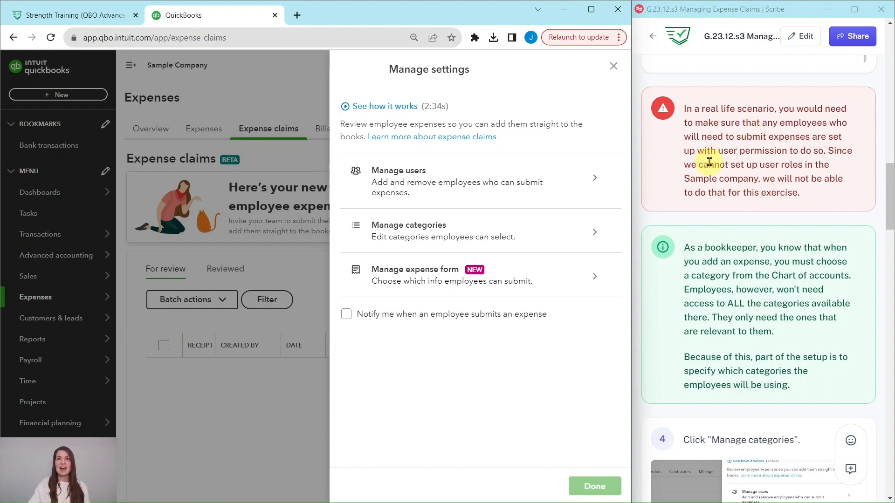
{"action": "scroll", "coordinate": [734, 160], "scroll_direction": "down", "scroll_amount": 3}
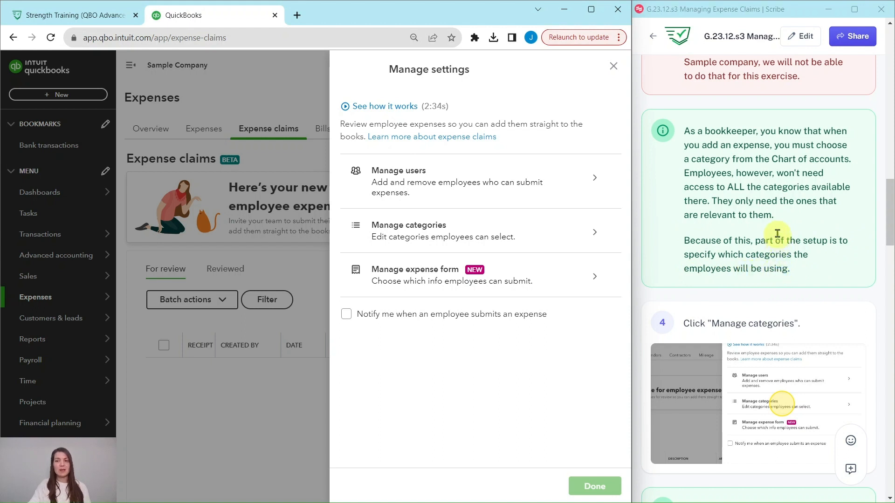
{"action": "scroll", "coordinate": [777, 270], "scroll_direction": "down", "scroll_amount": 5}
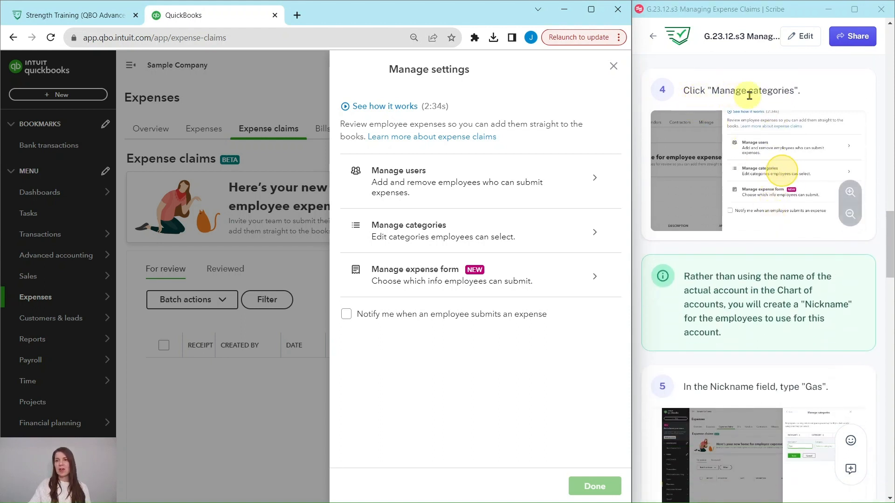
{"action": "left_click", "coordinate": [451, 241]}
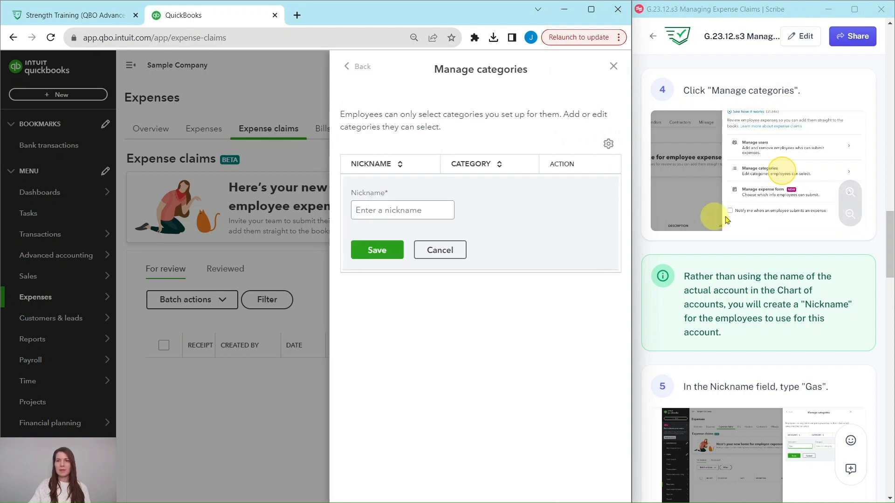
- Add an employee expense category with the nickname Gas, assign it to Automobile:Fuel, and save it
{"action": "scroll", "coordinate": [730, 139], "scroll_direction": "down", "scroll_amount": 4}
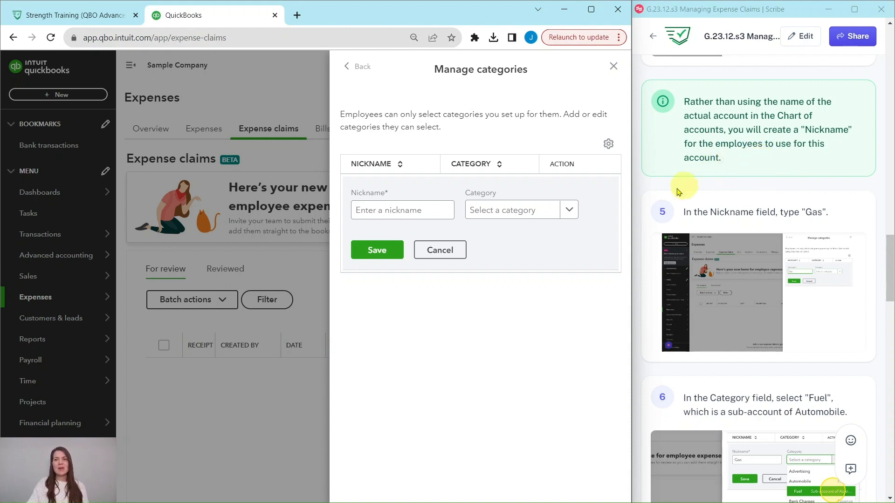
{"action": "left_click", "coordinate": [369, 210]}
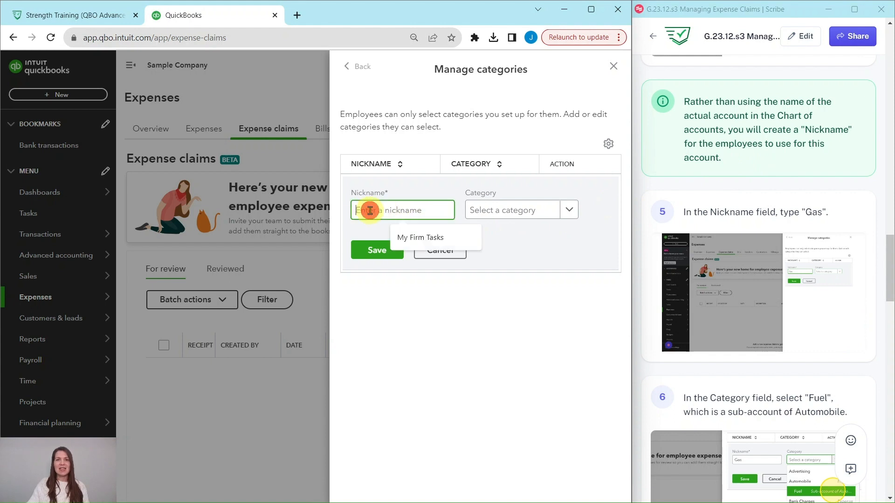
{"action": "type", "text": "Gas"}
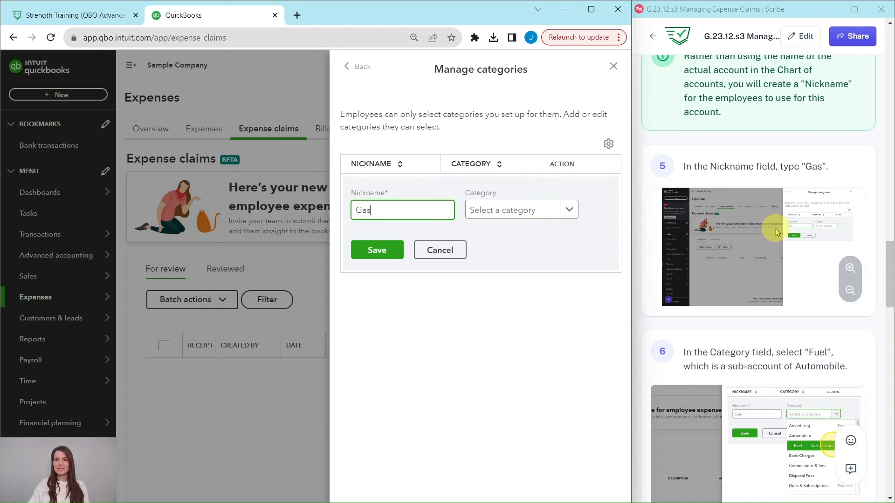
{"action": "scroll", "coordinate": [742, 195], "scroll_direction": "down", "scroll_amount": 6}
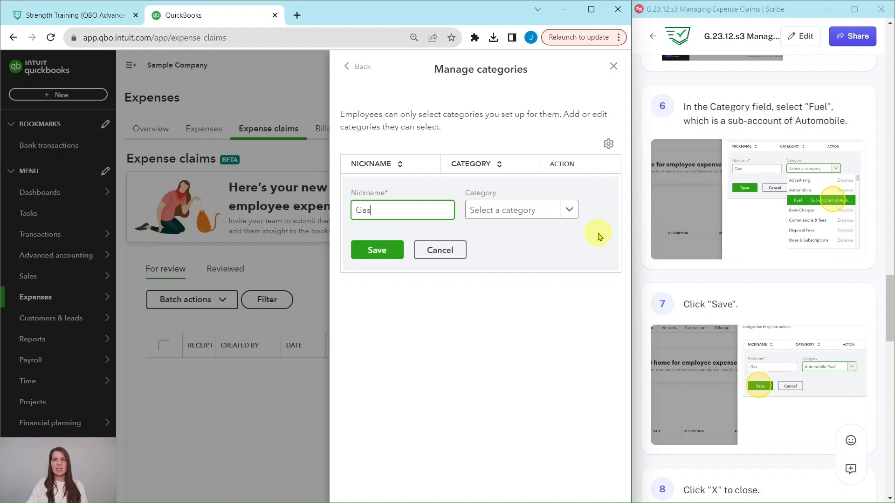
{"action": "left_click", "coordinate": [570, 213]}
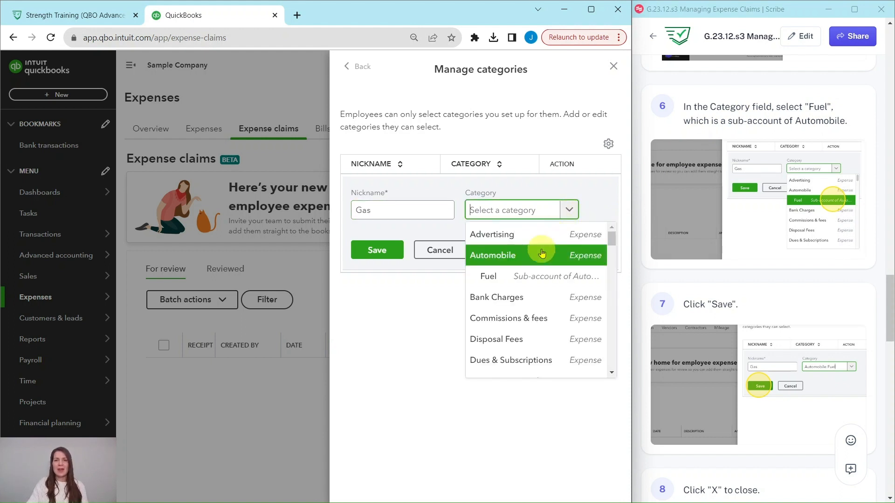
{"action": "left_click", "coordinate": [491, 279]}
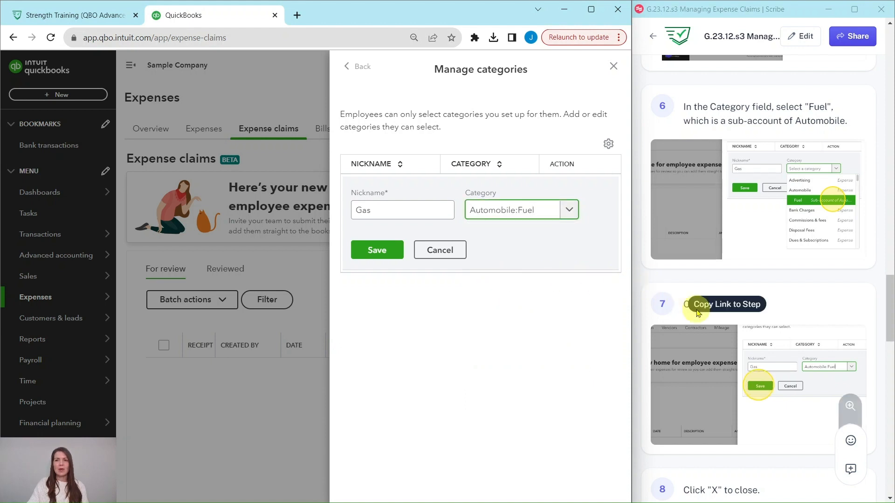
{"action": "left_click", "coordinate": [383, 262]}
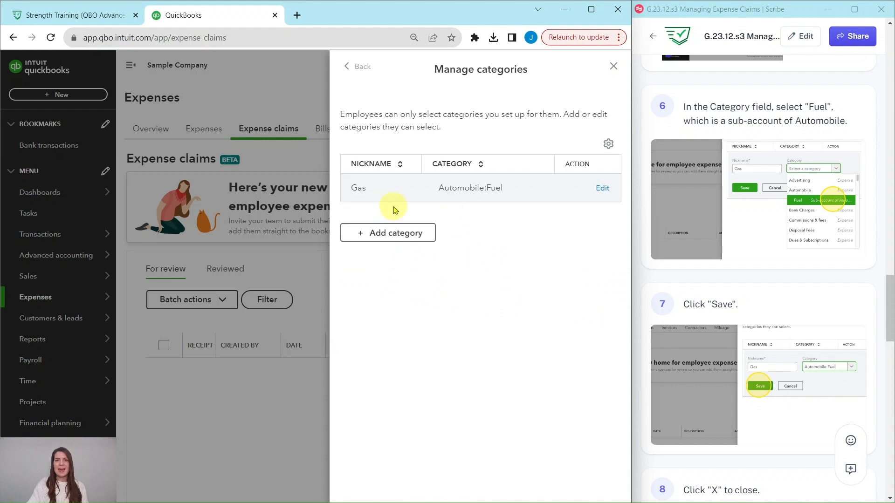
{"action": "scroll", "coordinate": [741, 271], "scroll_direction": "down", "scroll_amount": 5}
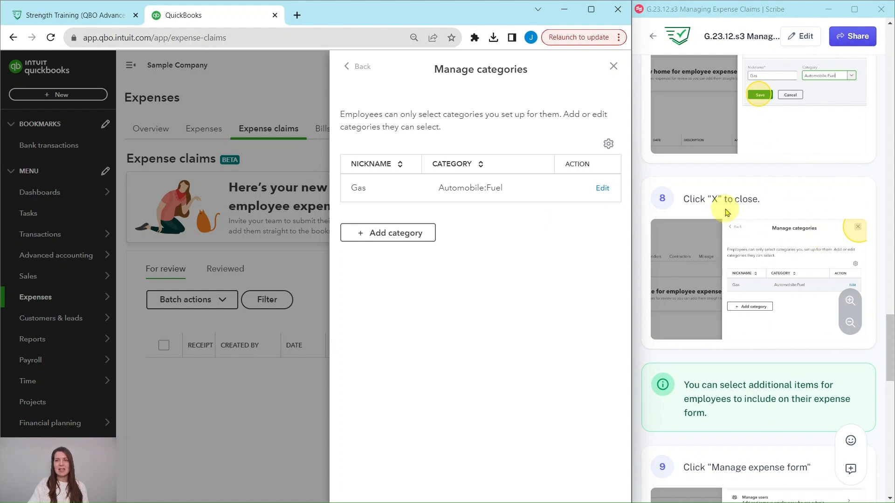
- Leave Manage categories and look over the optional employee fields in Manage expense form, returning to the main settings
{"action": "left_click", "coordinate": [613, 67]}
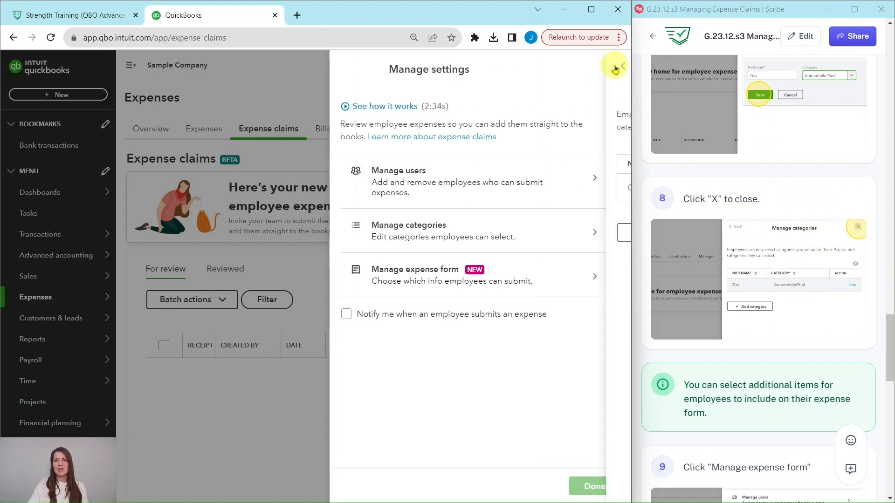
{"action": "scroll", "coordinate": [753, 237], "scroll_direction": "down", "scroll_amount": 2}
{"action": "scroll", "coordinate": [756, 238], "scroll_direction": "down", "scroll_amount": 3}
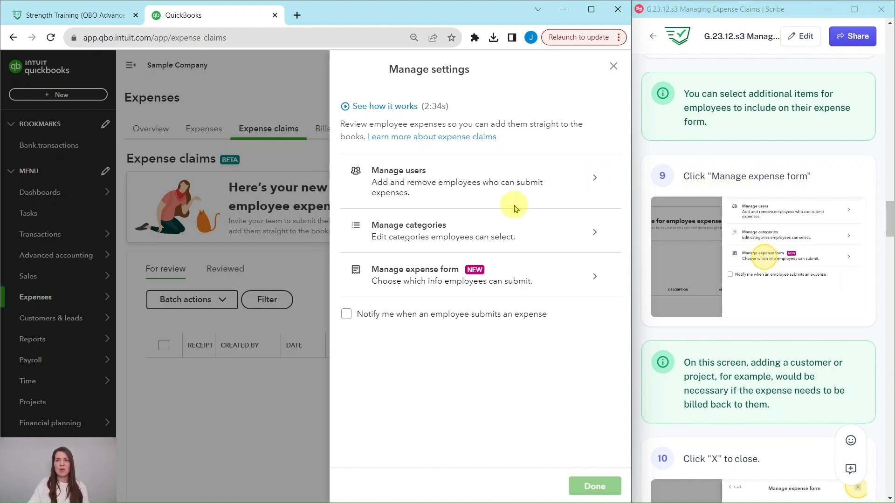
{"action": "left_click", "coordinate": [432, 285]}
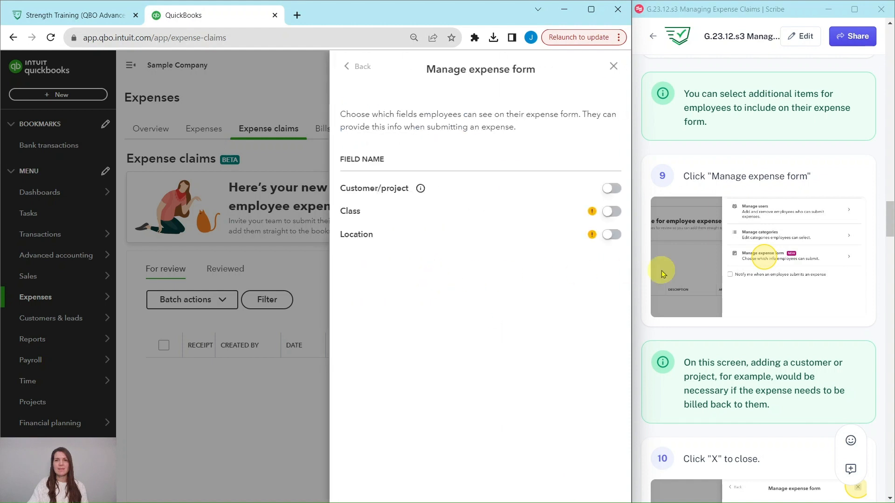
{"action": "scroll", "coordinate": [739, 256], "scroll_direction": "down", "scroll_amount": 5}
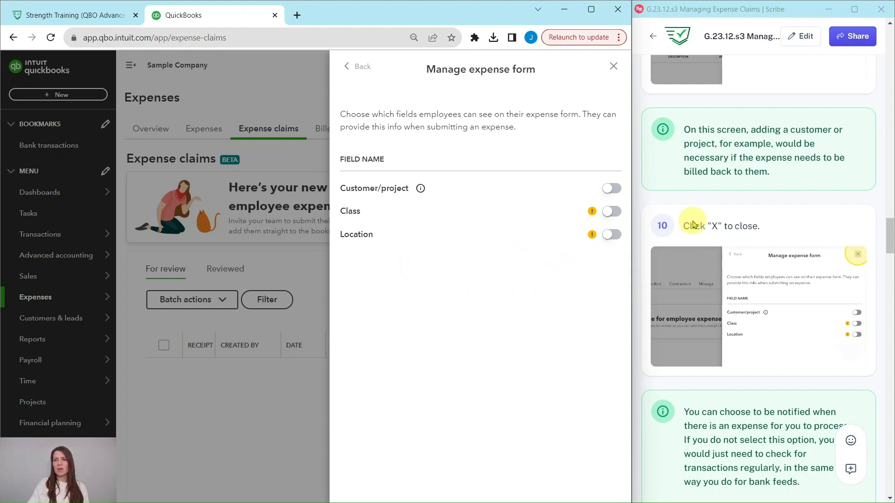
{"action": "left_click", "coordinate": [614, 68]}
- Enable notifications for when an employee submits an expense, confirm the settings, and close them
{"action": "scroll", "coordinate": [821, 261], "scroll_direction": "down", "scroll_amount": 6}
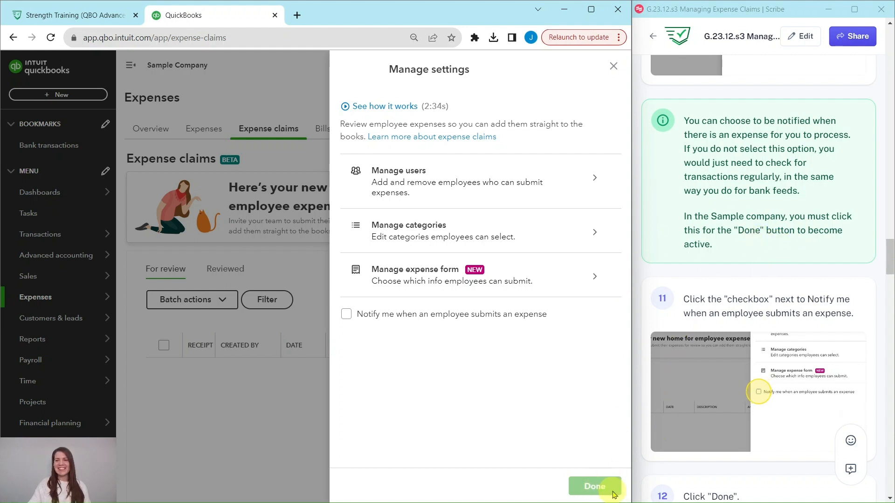
{"action": "scroll", "coordinate": [750, 294], "scroll_direction": "down", "scroll_amount": 3}
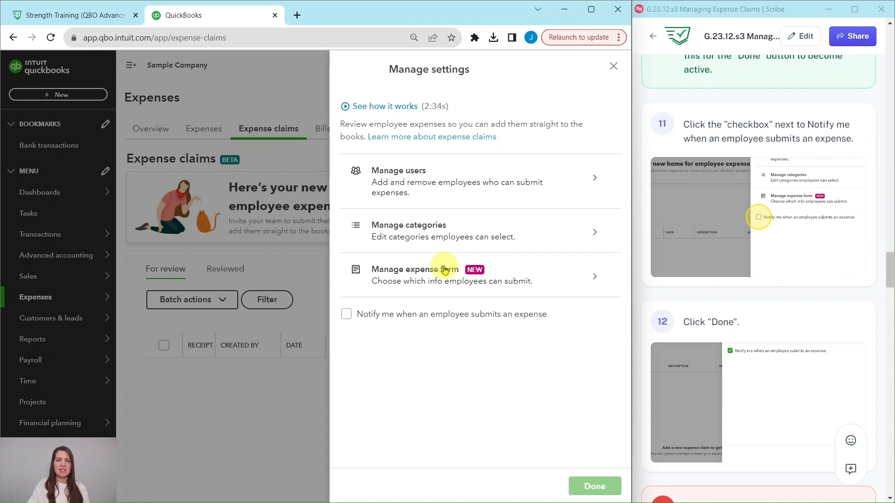
{"action": "left_click", "coordinate": [346, 315]}
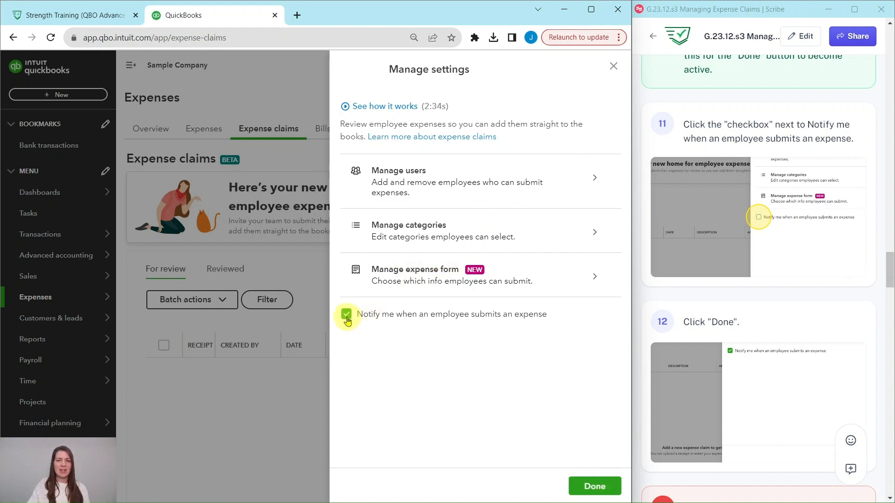
{"action": "left_click", "coordinate": [596, 489]}
{"action": "scroll", "coordinate": [746, 394], "scroll_direction": "down", "scroll_amount": 9}
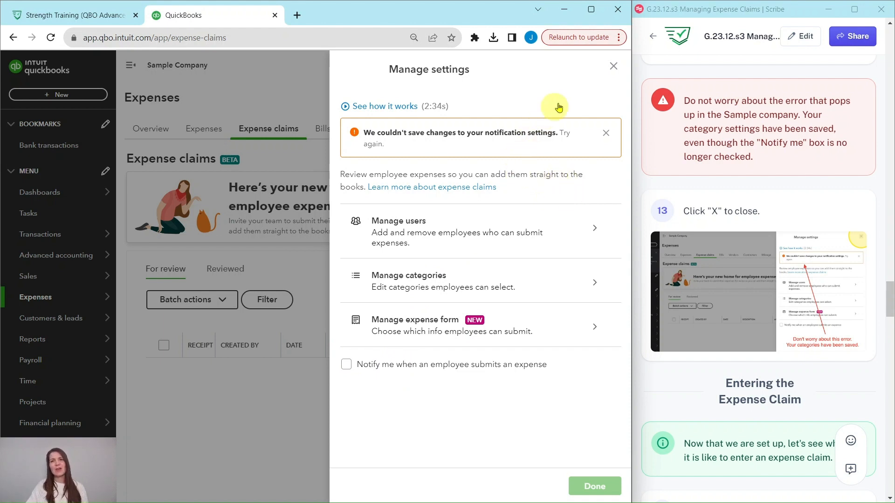
{"action": "left_click", "coordinate": [612, 70]}
- Start a new expense claim by uploading the Employee Expense receipt from the December folder
{"action": "scroll", "coordinate": [774, 177], "scroll_direction": "down", "scroll_amount": 7}
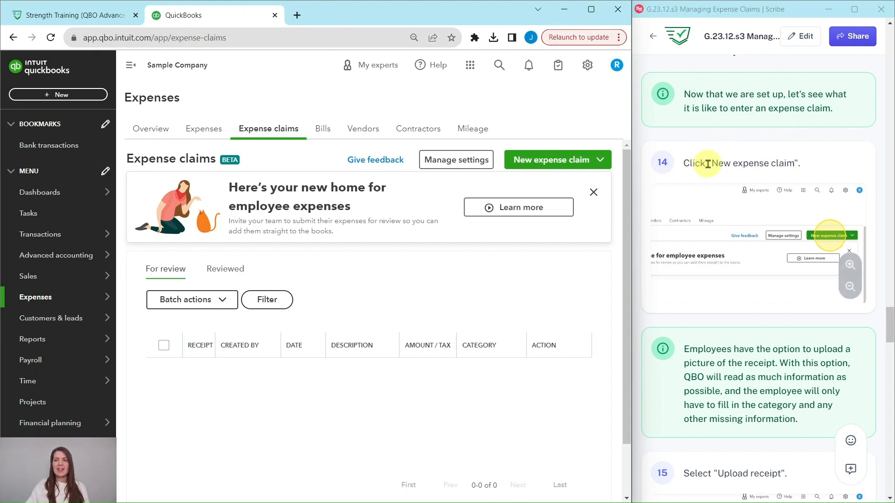
{"action": "left_click", "coordinate": [558, 164]}
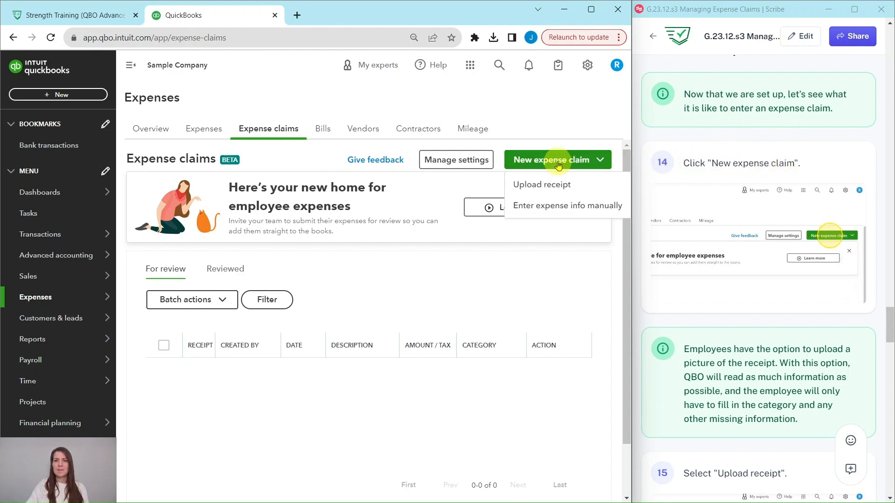
{"action": "left_click", "coordinate": [546, 187]}
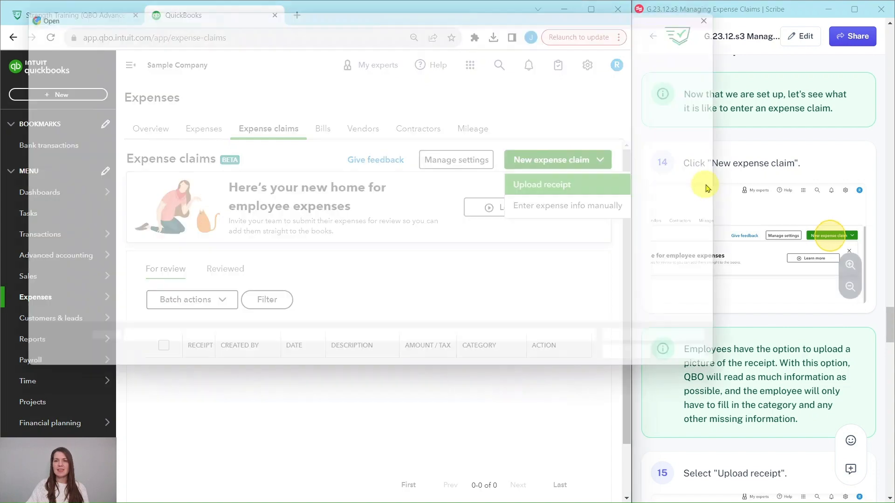
{"action": "left_click", "coordinate": [731, 9]}
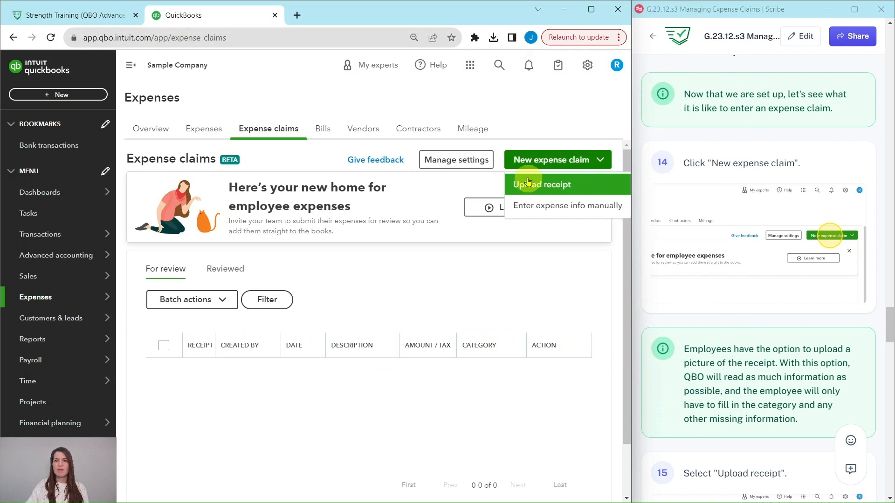
{"action": "scroll", "coordinate": [740, 237], "scroll_direction": "down", "scroll_amount": 3}
{"action": "scroll", "coordinate": [740, 237], "scroll_direction": "down", "scroll_amount": 2}
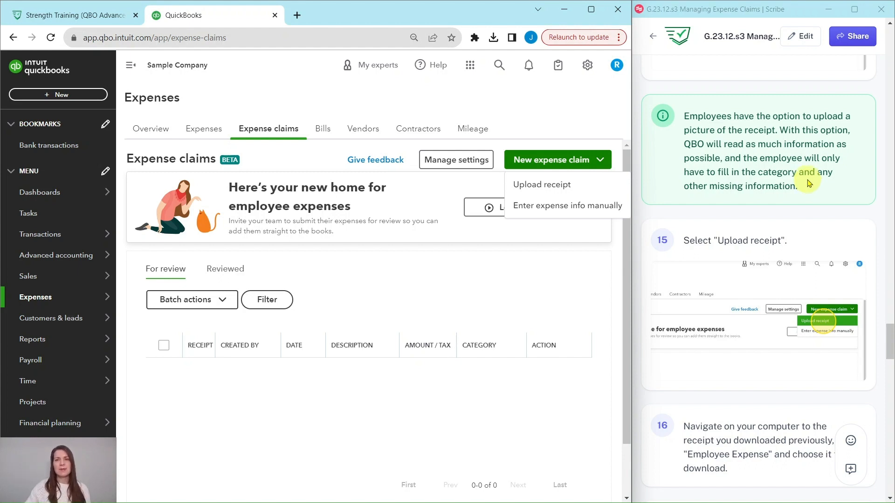
{"action": "scroll", "coordinate": [809, 183], "scroll_direction": "down", "scroll_amount": 3}
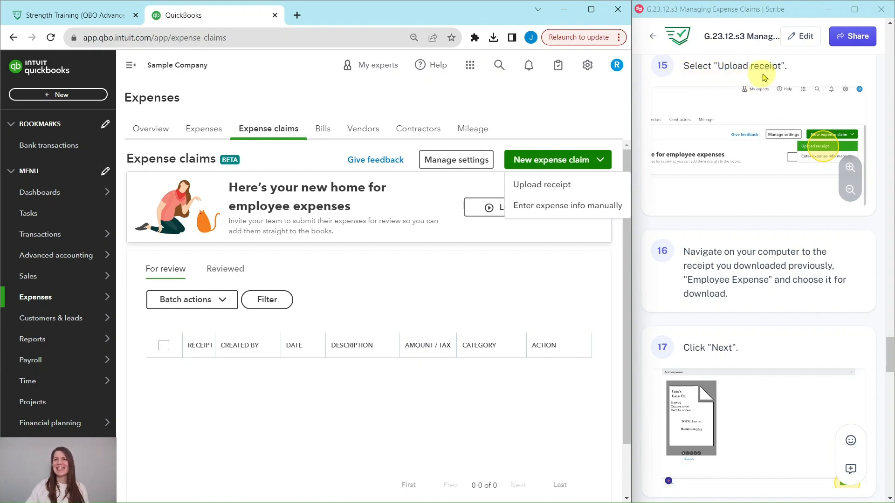
{"action": "left_click", "coordinate": [542, 187]}
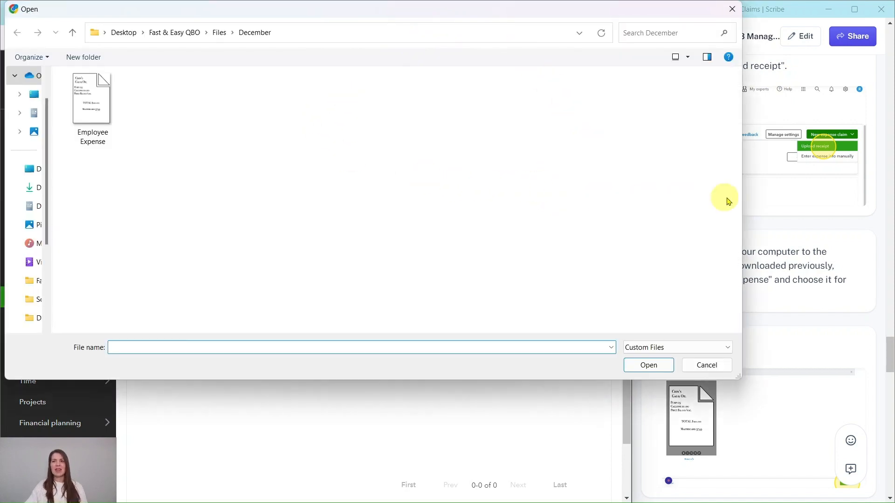
{"action": "left_click_drag", "start_coordinate": [744, 198], "coordinate": [585, 197]}
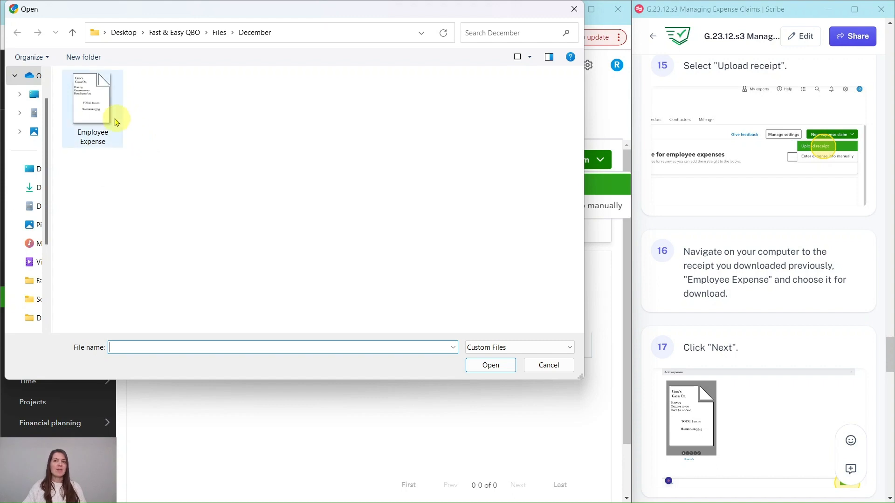
{"action": "left_click", "coordinate": [91, 102]}
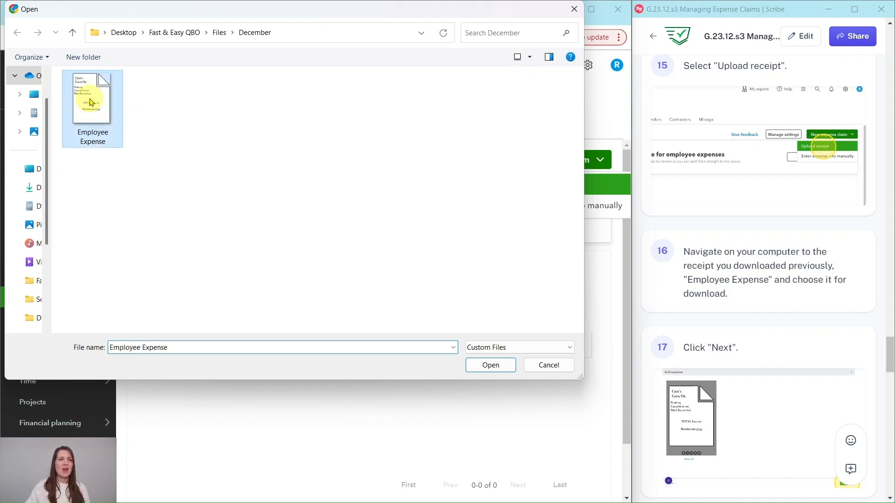
{"action": "left_click", "coordinate": [492, 367]}
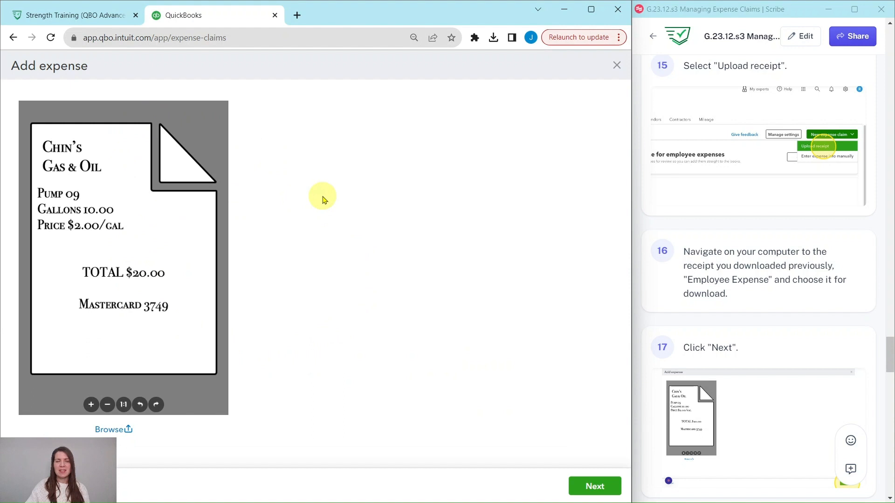
- Continue from the receipt preview to the expense details and enter an amount of 20
{"action": "scroll", "coordinate": [769, 247], "scroll_direction": "down", "scroll_amount": 5}
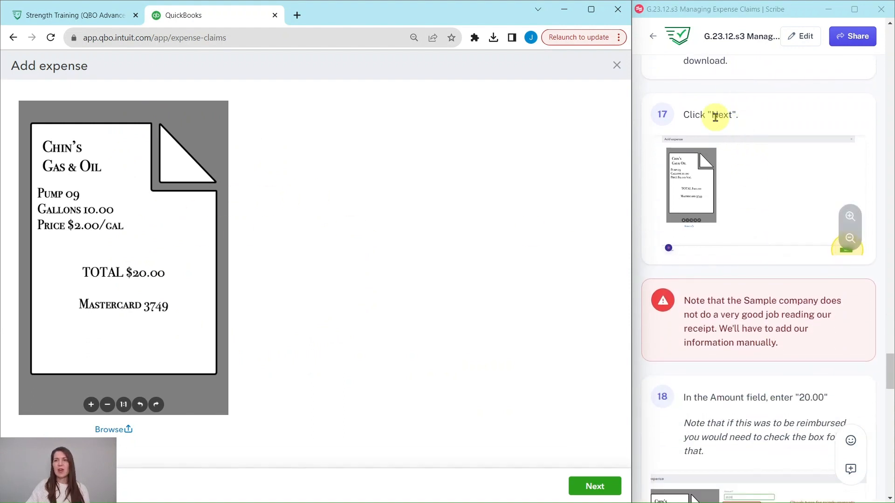
{"action": "left_click", "coordinate": [594, 486]}
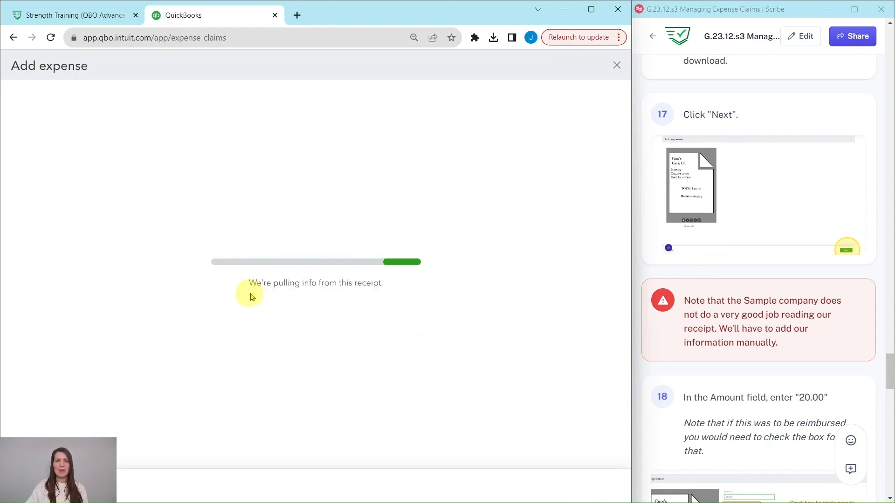
{"action": "scroll", "coordinate": [758, 311], "scroll_direction": "down", "scroll_amount": 1}
{"action": "scroll", "coordinate": [758, 312], "scroll_direction": "down", "scroll_amount": 3}
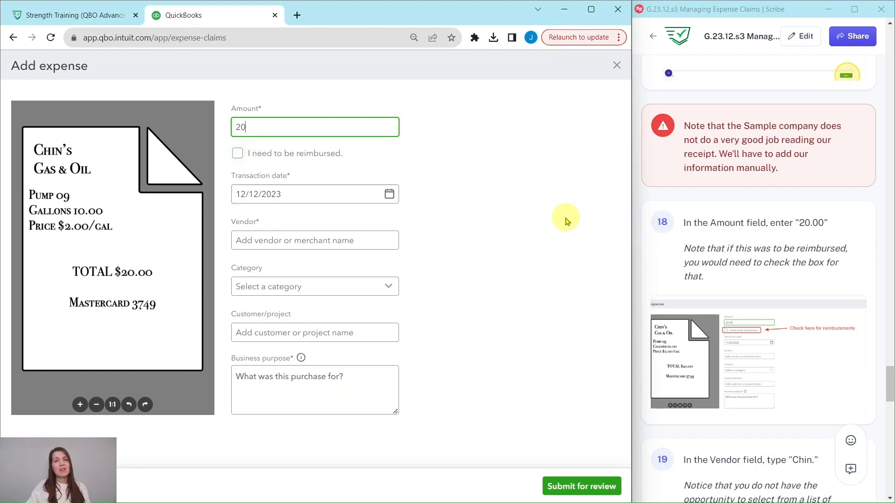
- Enter Chin as the claim's vendor and set its category to Gas
{"action": "scroll", "coordinate": [762, 224], "scroll_direction": "down", "scroll_amount": 6}
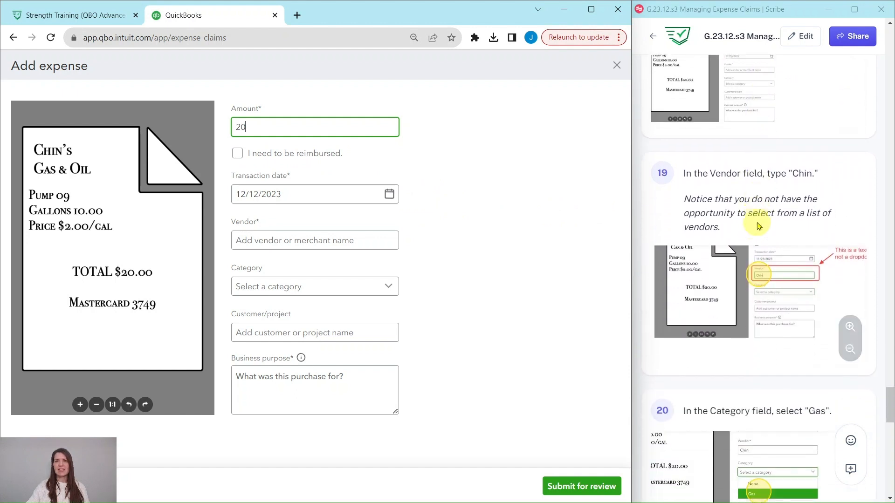
{"action": "scroll", "coordinate": [758, 219], "scroll_direction": "down", "scroll_amount": 1}
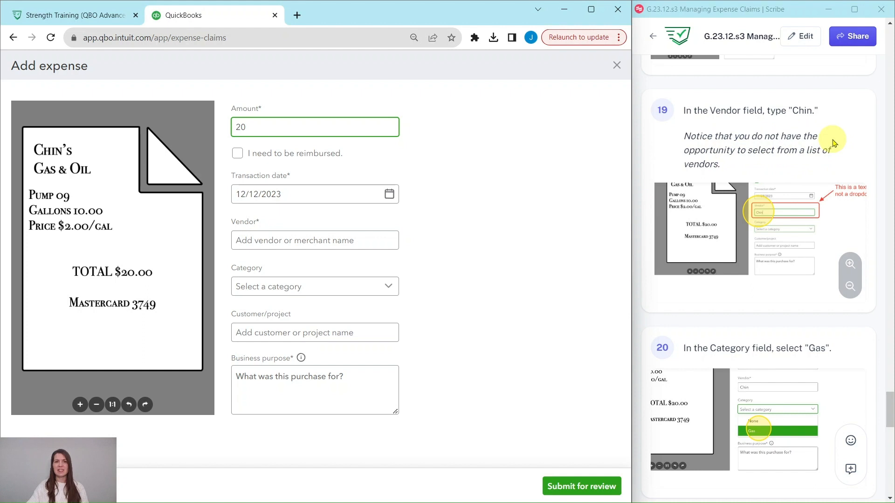
{"action": "left_click", "coordinate": [325, 242]}
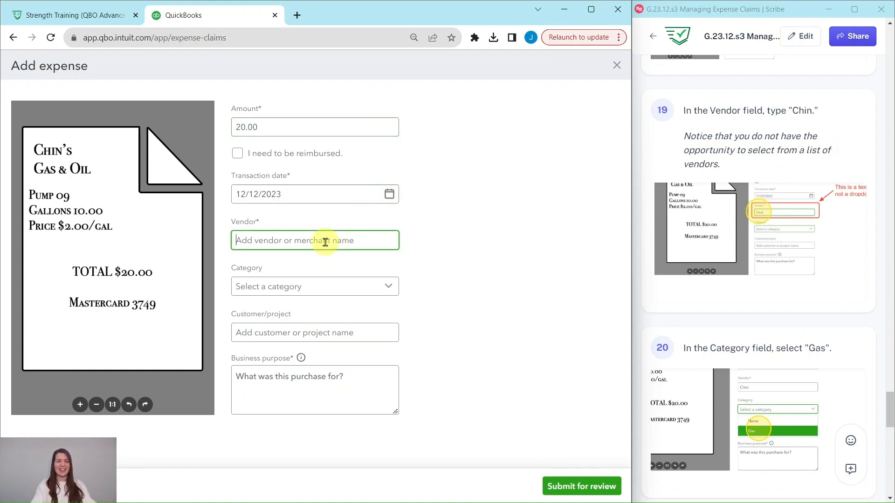
{"action": "type", "text": "Chin"}
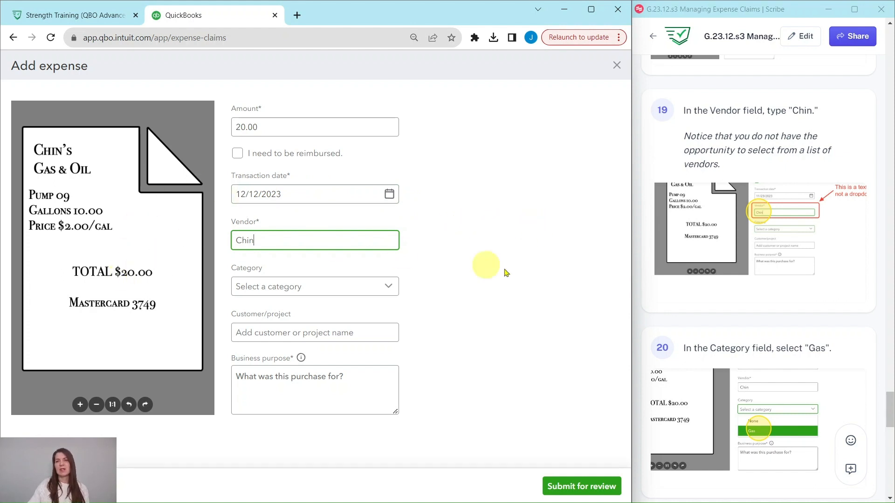
{"action": "scroll", "coordinate": [700, 271], "scroll_direction": "down", "scroll_amount": 5}
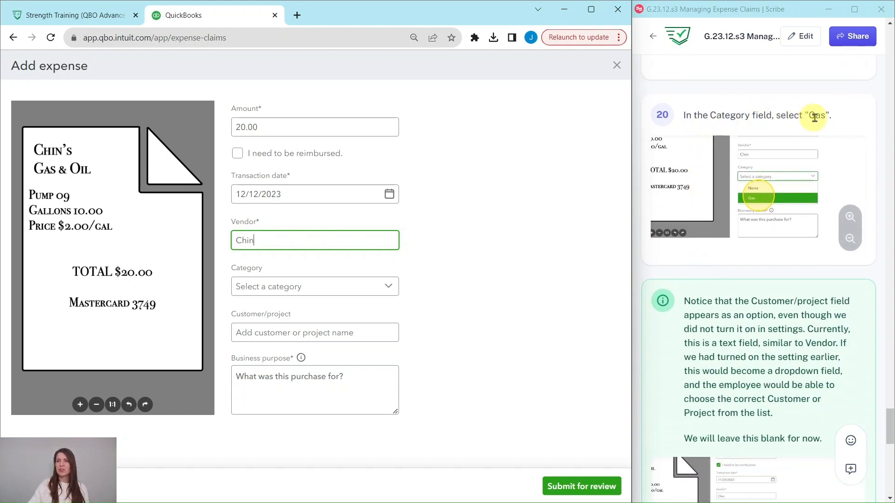
{"action": "left_click", "coordinate": [388, 291]}
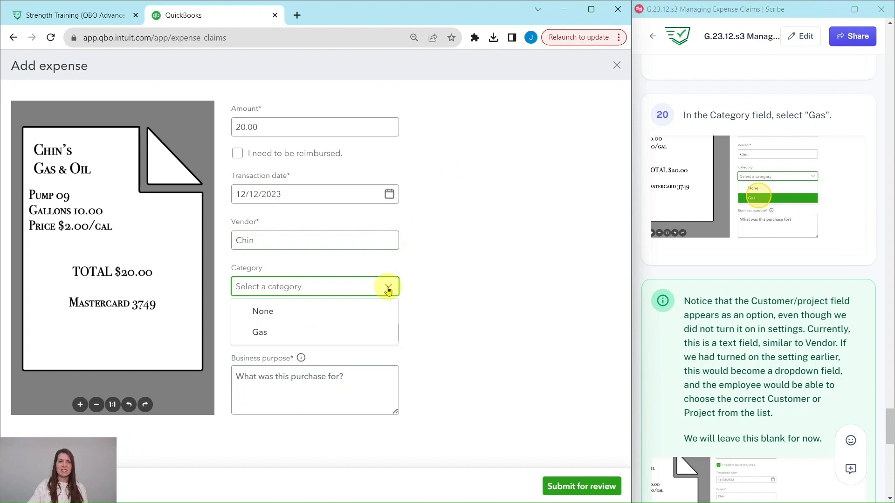
{"action": "left_click", "coordinate": [263, 333]}
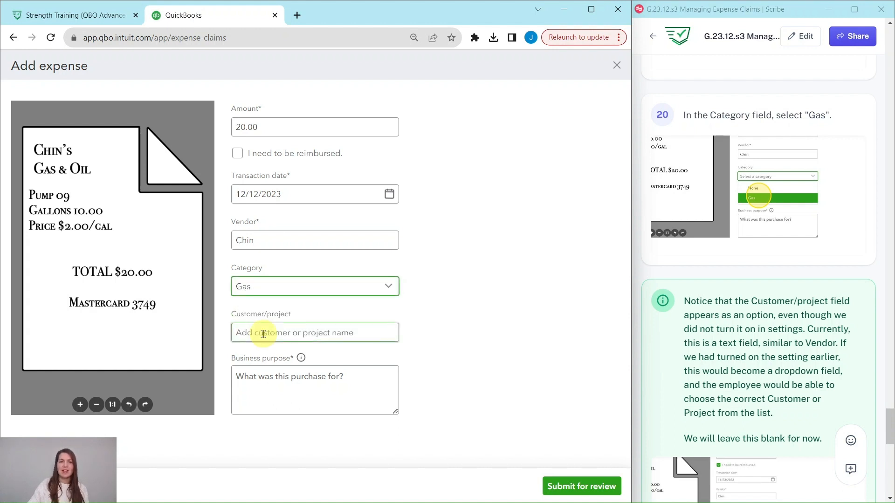
- Leave the customer/project blank, enter Truck as the business purpose, and submit the expense for review
{"action": "scroll", "coordinate": [681, 310], "scroll_direction": "down", "scroll_amount": 3}
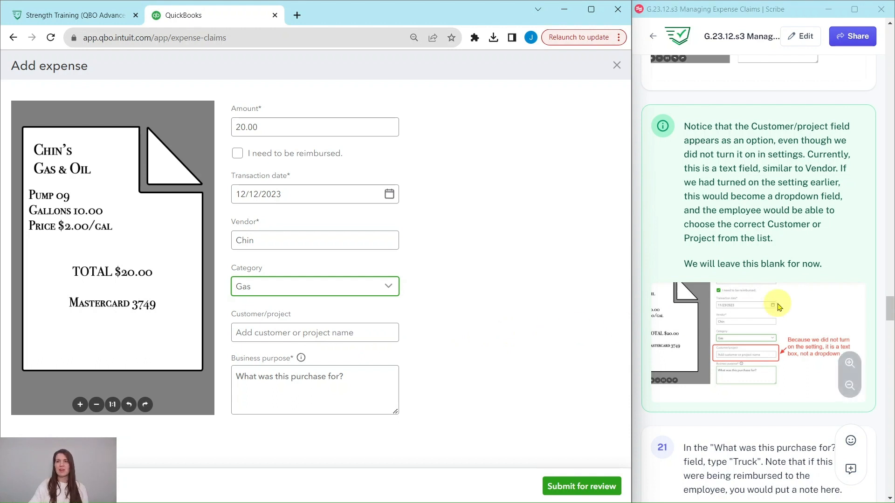
{"action": "scroll", "coordinate": [779, 257], "scroll_direction": "down", "scroll_amount": 5}
{"action": "scroll", "coordinate": [776, 258], "scroll_direction": "down", "scroll_amount": 1}
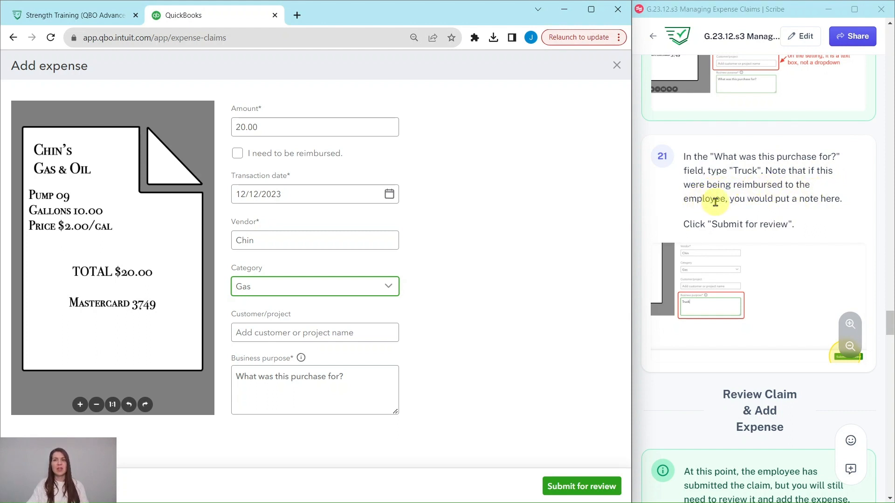
{"action": "left_click", "coordinate": [284, 389]}
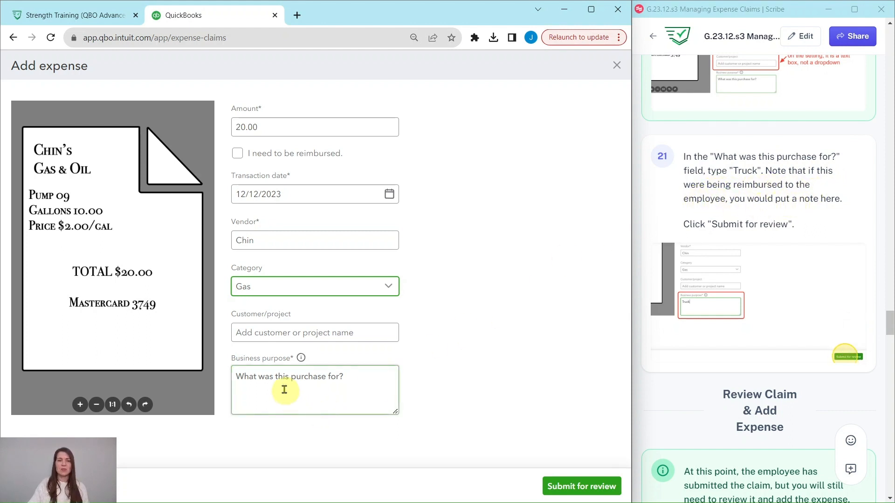
{"action": "left_click", "coordinate": [270, 383]}
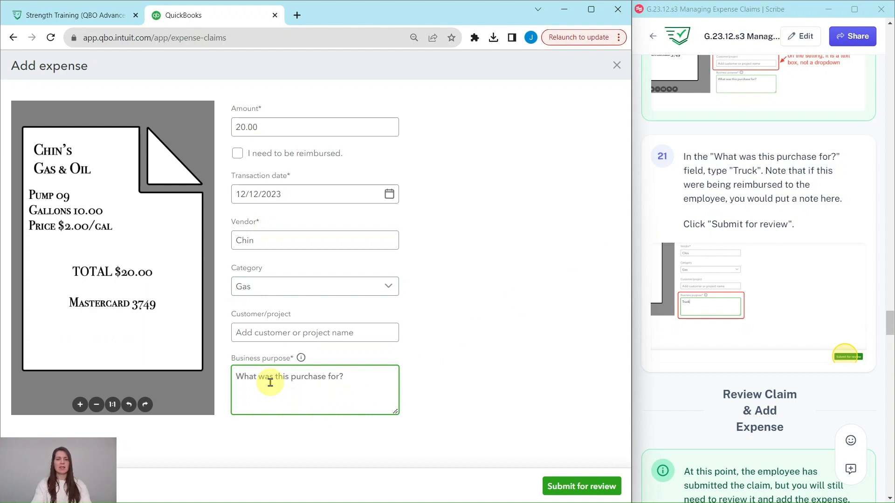
{"action": "type", "text": "Truck"}
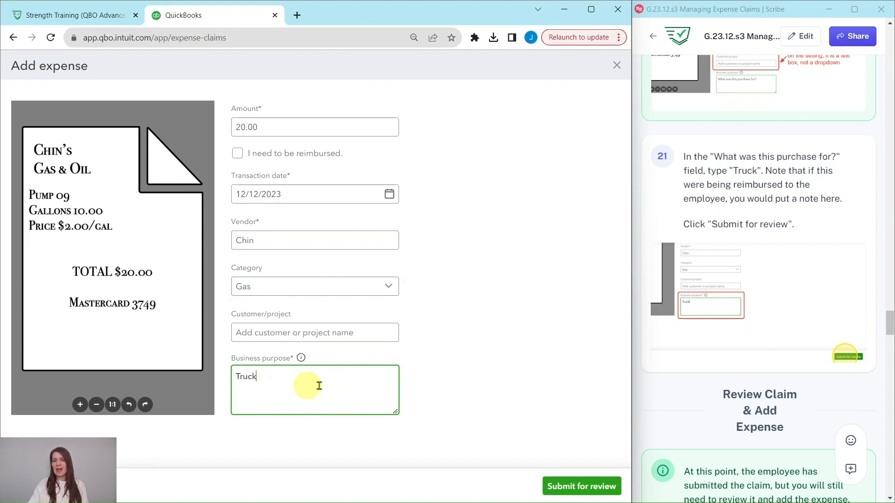
{"action": "left_click", "coordinate": [580, 487]}
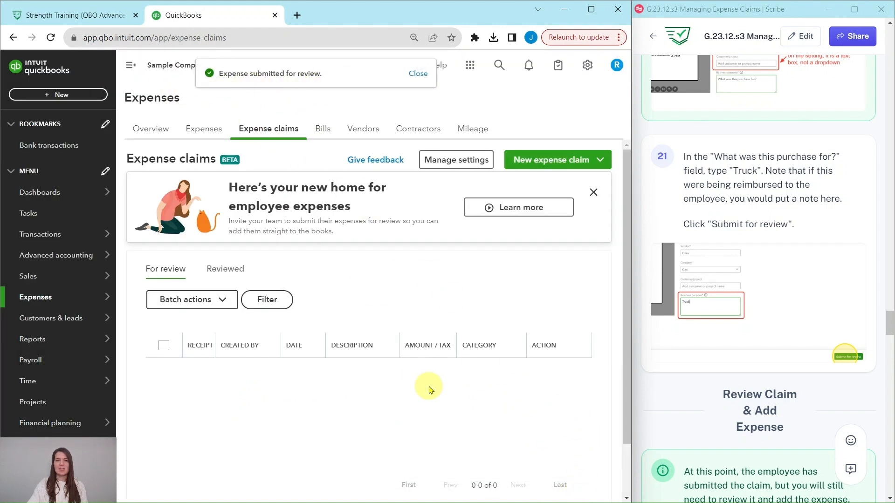
{"action": "scroll", "coordinate": [749, 296], "scroll_direction": "down", "scroll_amount": 7}
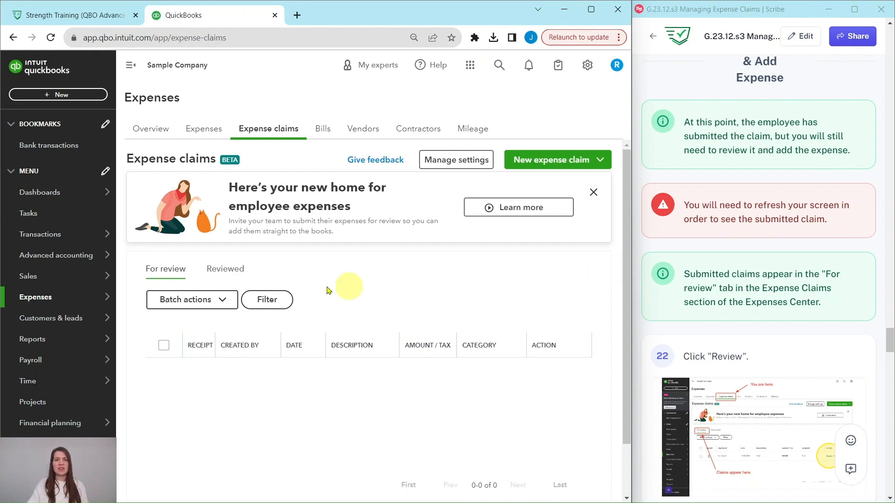
- Reload the expense claims page and open the submitted $20.00 Chin claim for review
{"action": "left_click", "coordinate": [285, 41]}
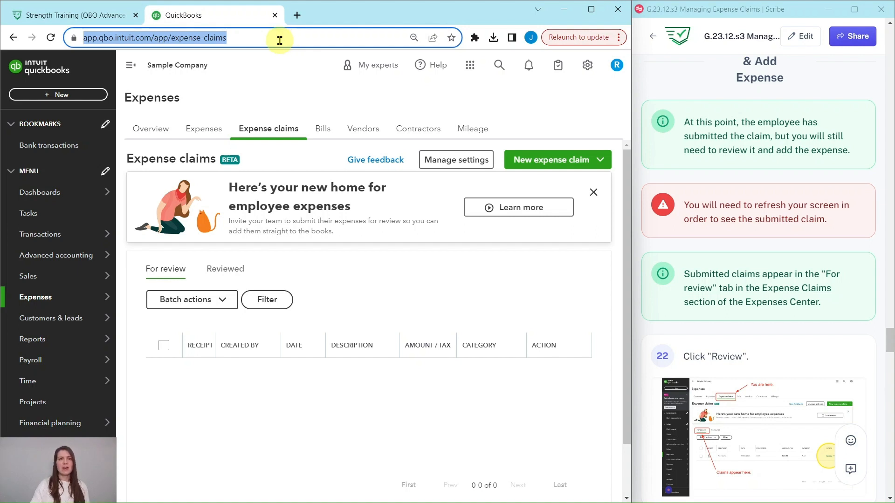
{"action": "key", "text": "Return"}
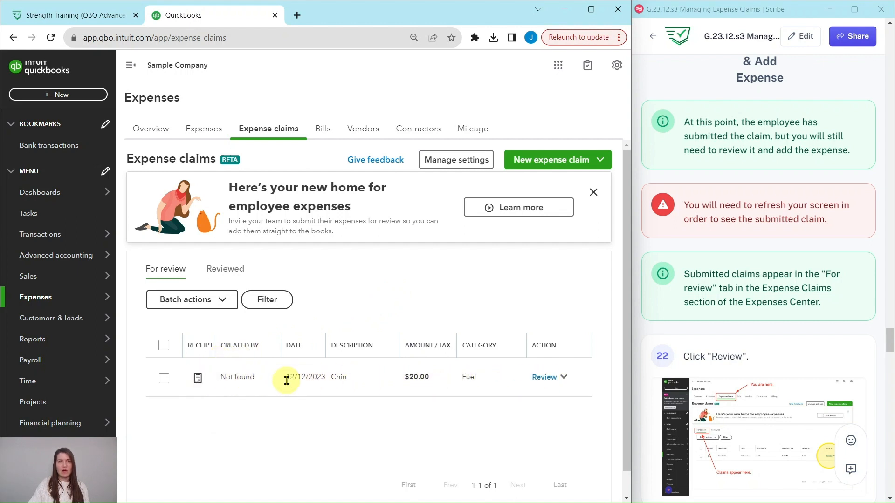
{"action": "scroll", "coordinate": [746, 303], "scroll_direction": "down", "scroll_amount": 3}
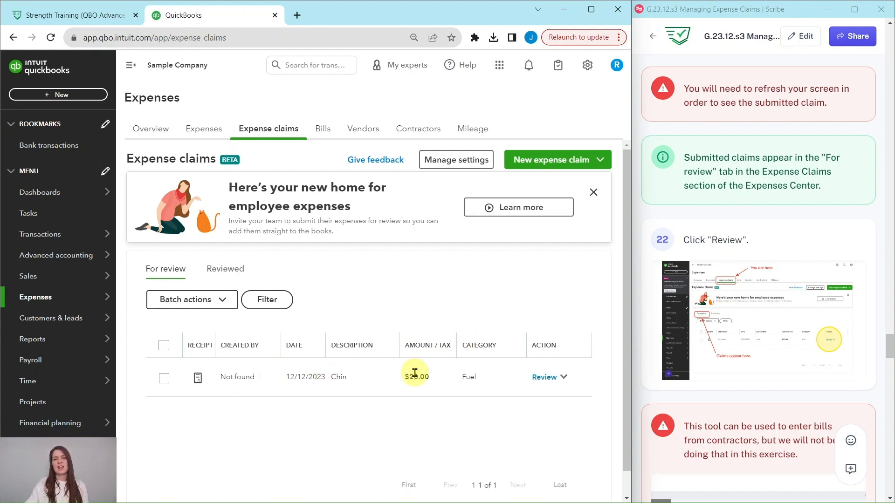
{"action": "scroll", "coordinate": [777, 351], "scroll_direction": "down", "scroll_amount": 1}
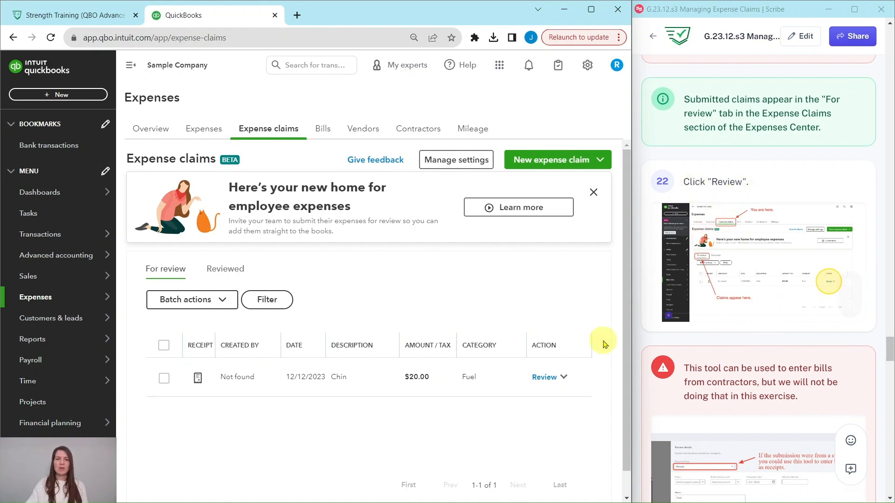
{"action": "left_click", "coordinate": [544, 378]}
- Check the description on the receipt's Line #1 and select Chin's Gas and Oil as the payee
{"action": "scroll", "coordinate": [762, 280], "scroll_direction": "down", "scroll_amount": 4}
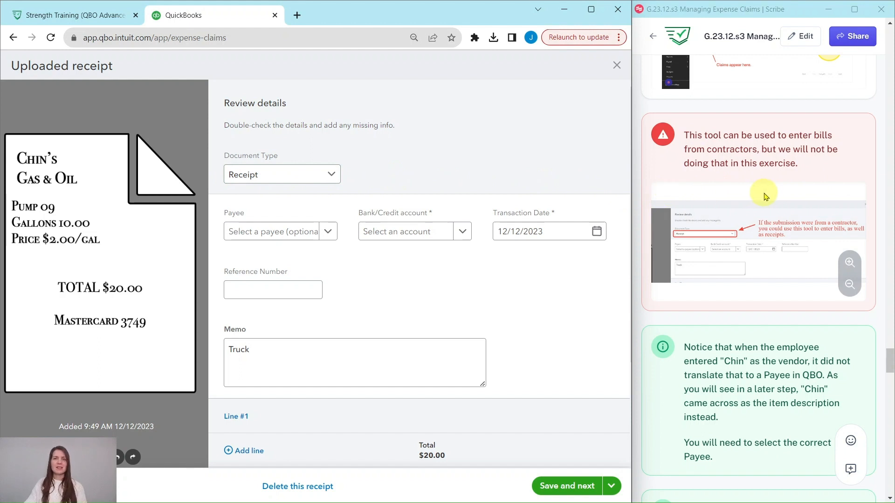
{"action": "scroll", "coordinate": [765, 196], "scroll_direction": "down", "scroll_amount": 3}
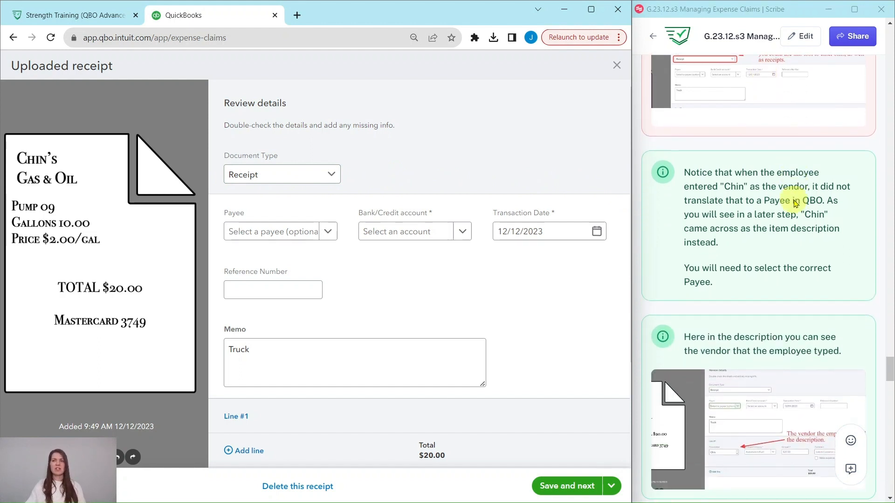
{"action": "scroll", "coordinate": [790, 202], "scroll_direction": "down", "scroll_amount": 1}
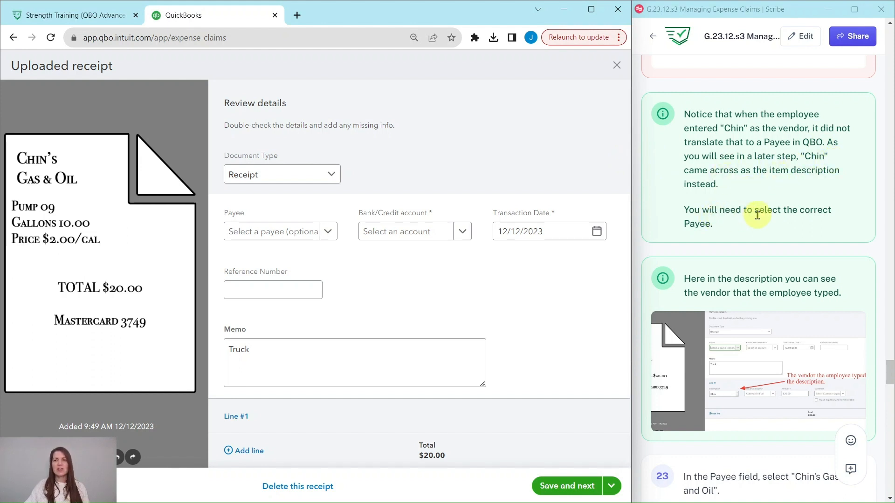
{"action": "scroll", "coordinate": [807, 215], "scroll_direction": "down", "scroll_amount": 4}
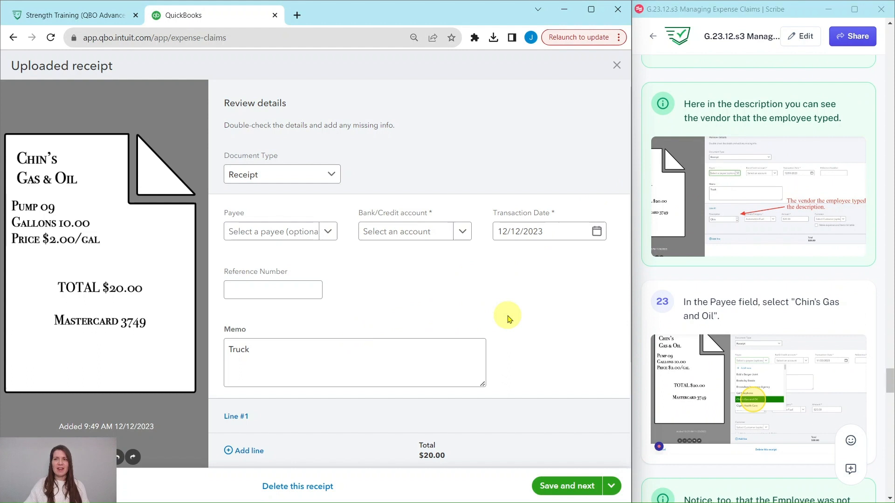
{"action": "scroll", "coordinate": [533, 317], "scroll_direction": "down", "scroll_amount": 3}
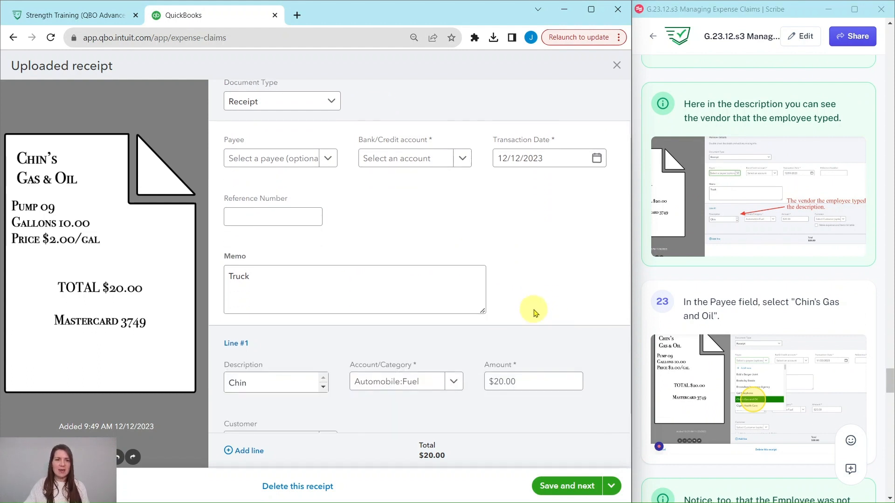
{"action": "left_click", "coordinate": [237, 326]}
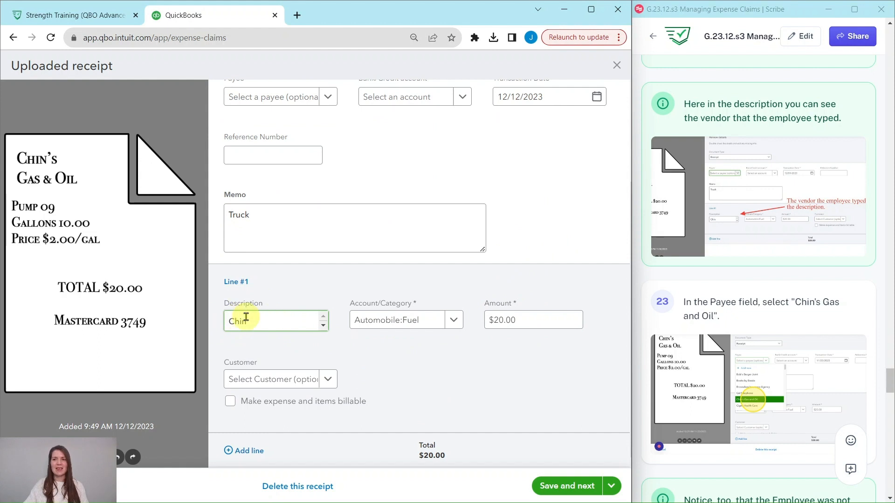
{"action": "scroll", "coordinate": [355, 320], "scroll_direction": "up", "scroll_amount": 1}
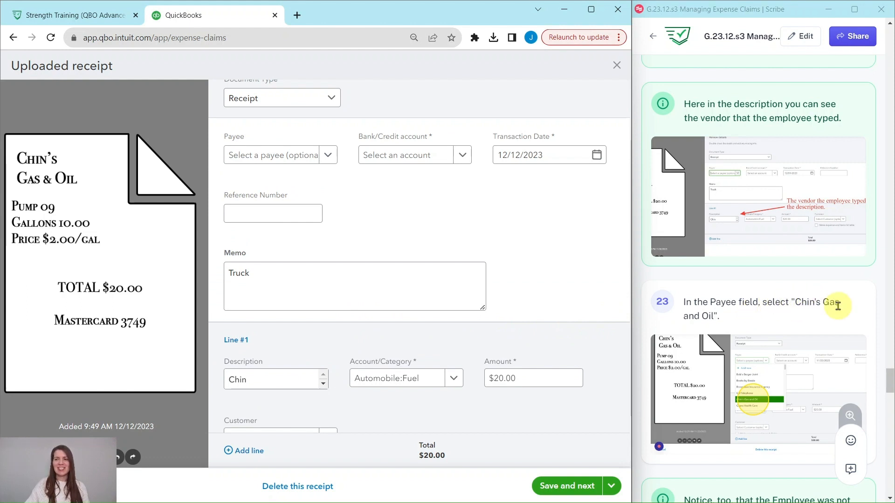
{"action": "left_click", "coordinate": [325, 156]}
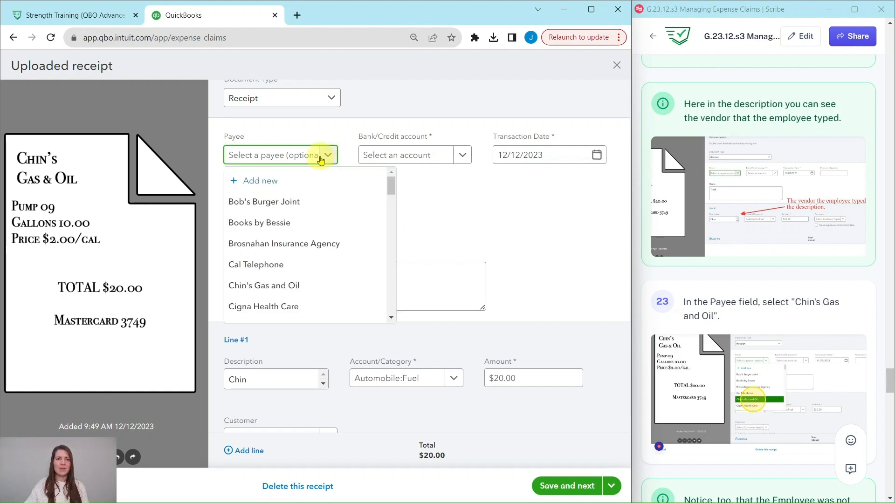
{"action": "left_click", "coordinate": [252, 289]}
- Set the receipt's bank/credit account to Mastercard
{"action": "scroll", "coordinate": [759, 265], "scroll_direction": "down", "scroll_amount": 6}
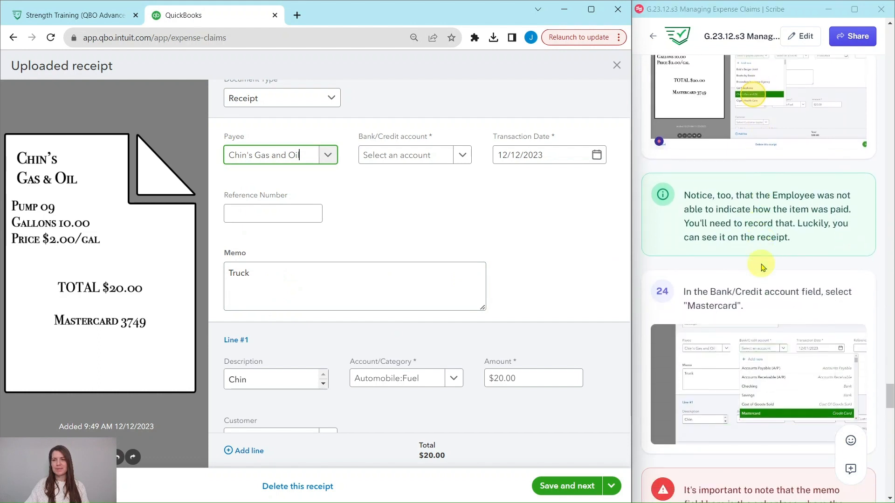
{"action": "scroll", "coordinate": [762, 267], "scroll_direction": "down", "scroll_amount": 1}
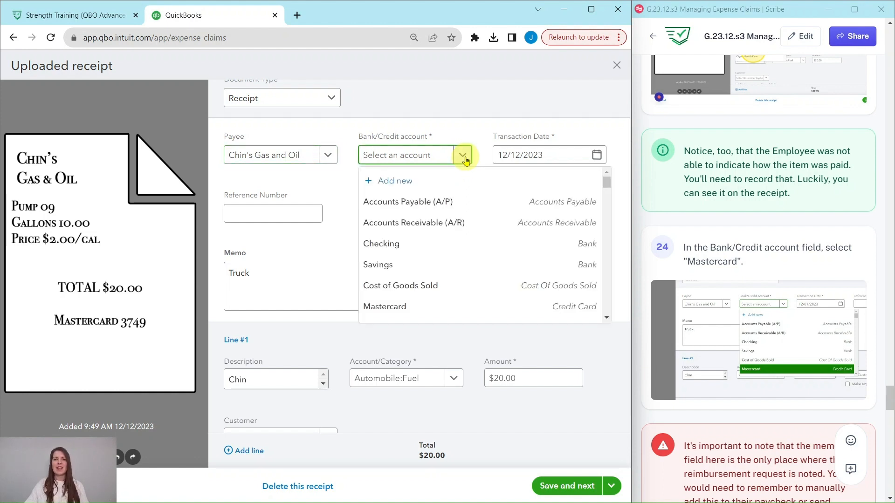
{"action": "left_click", "coordinate": [383, 308]}
- Save the reviewed receipt details and create a new expense from the resulting draft
{"action": "scroll", "coordinate": [802, 217], "scroll_direction": "down", "scroll_amount": 2}
{"action": "scroll", "coordinate": [802, 217], "scroll_direction": "down", "scroll_amount": 5}
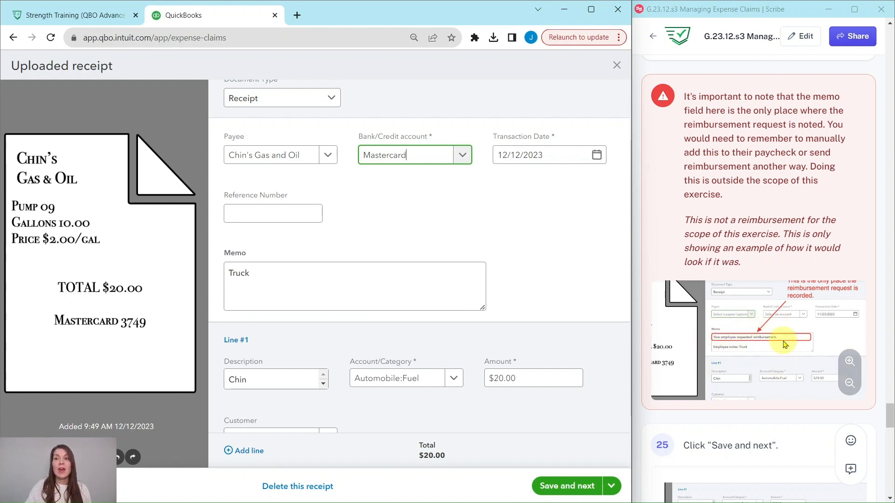
{"action": "scroll", "coordinate": [785, 345], "scroll_direction": "down", "scroll_amount": 8}
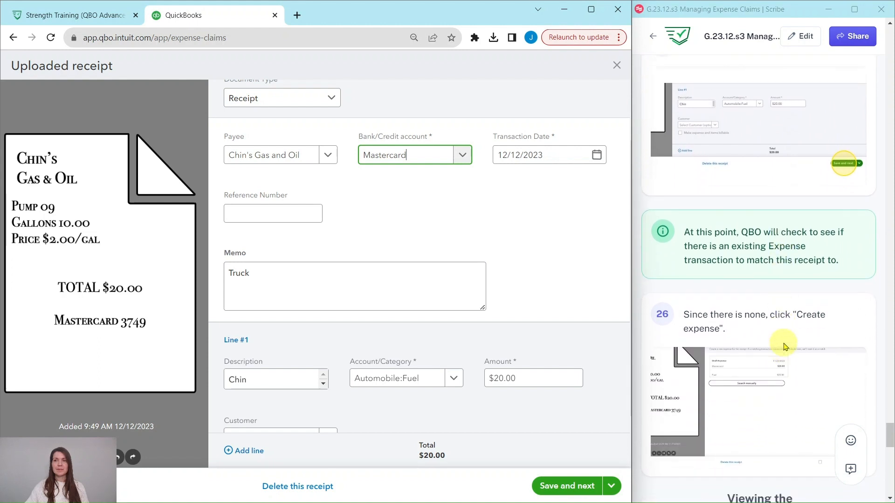
{"action": "scroll", "coordinate": [783, 344], "scroll_direction": "up", "scroll_amount": 1}
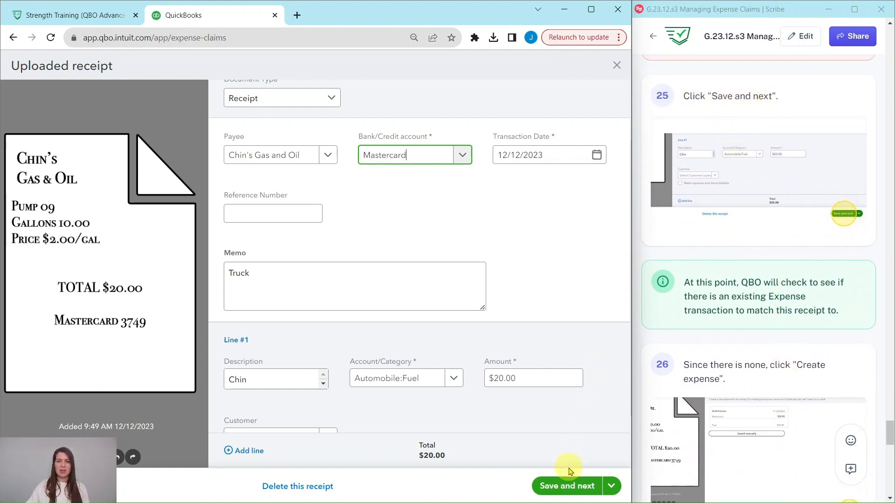
{"action": "left_click", "coordinate": [570, 487]}
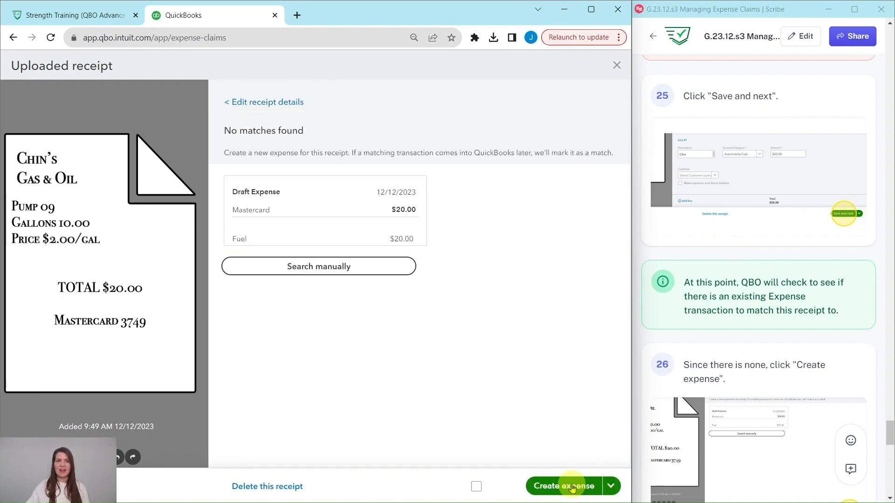
{"action": "scroll", "coordinate": [728, 298], "scroll_direction": "down", "scroll_amount": 4}
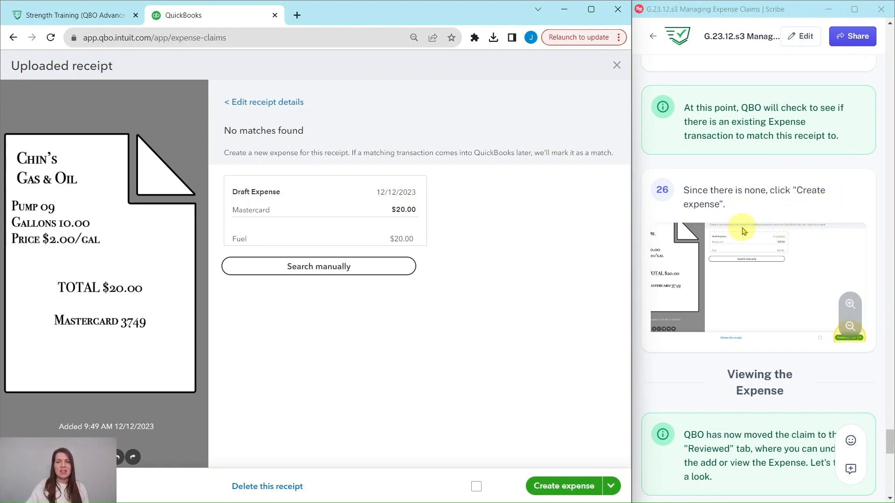
{"action": "left_click", "coordinate": [565, 488]}
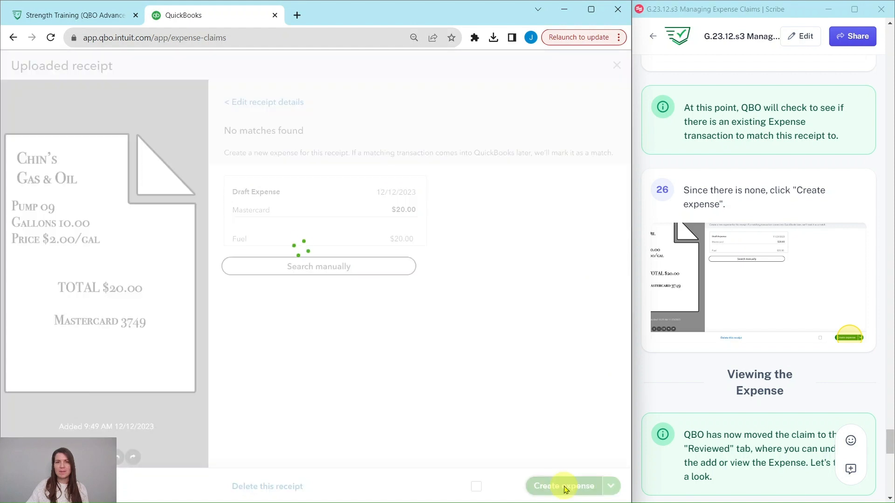
- Show the reviewed claims and open the expense linked to the Chin claim
{"action": "scroll", "coordinate": [721, 340], "scroll_direction": "down", "scroll_amount": 5}
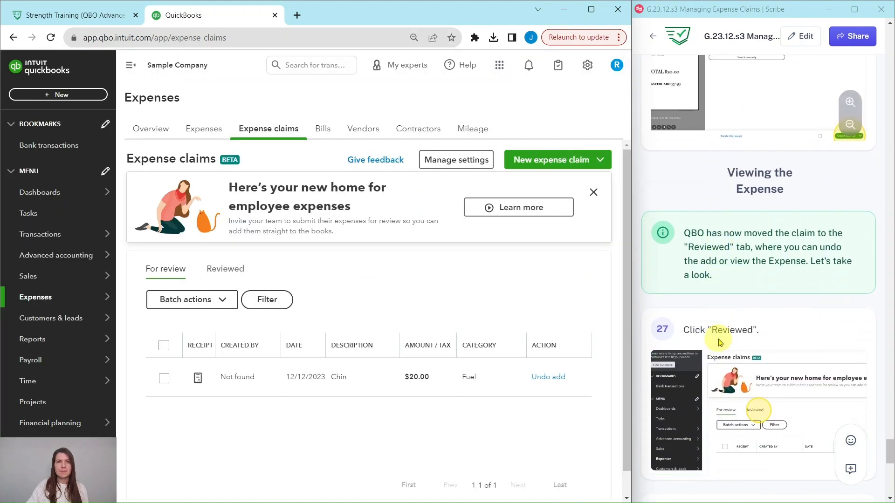
{"action": "scroll", "coordinate": [718, 341], "scroll_direction": "down", "scroll_amount": 3}
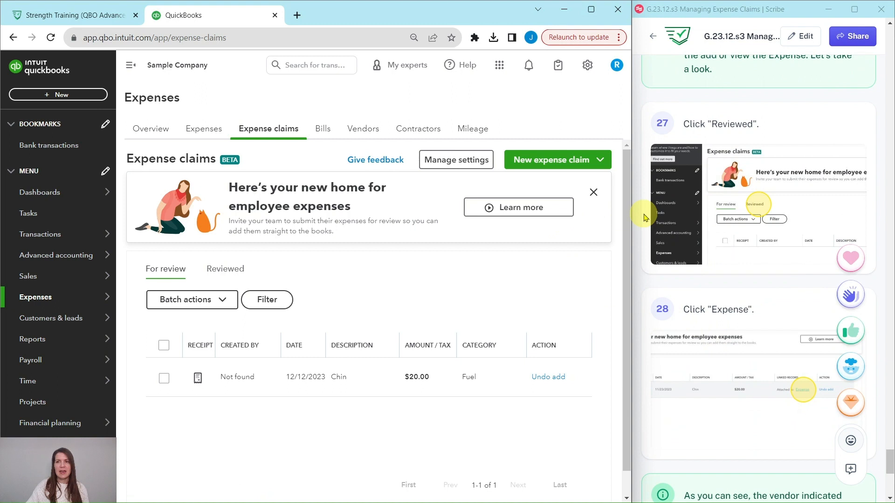
{"action": "scroll", "coordinate": [727, 158], "scroll_direction": "up", "scroll_amount": 3}
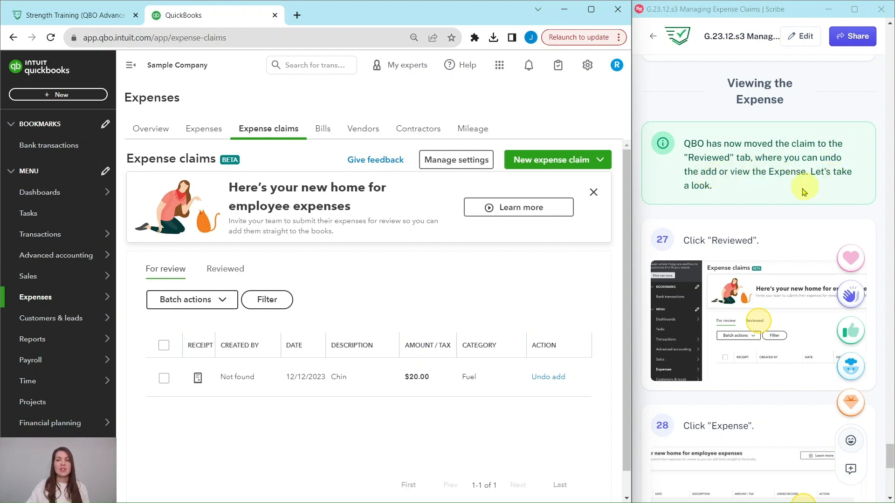
{"action": "scroll", "coordinate": [793, 197], "scroll_direction": "down", "scroll_amount": 2}
{"action": "scroll", "coordinate": [793, 197], "scroll_direction": "down", "scroll_amount": 1}
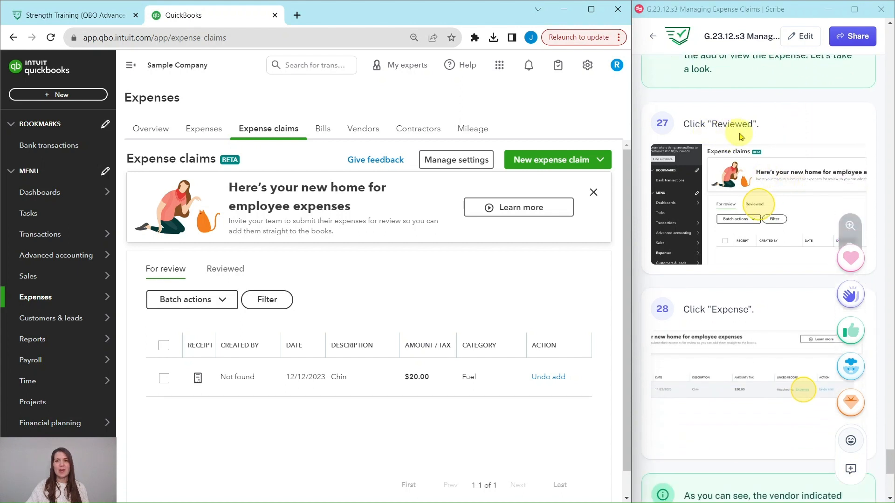
{"action": "left_click", "coordinate": [220, 270]}
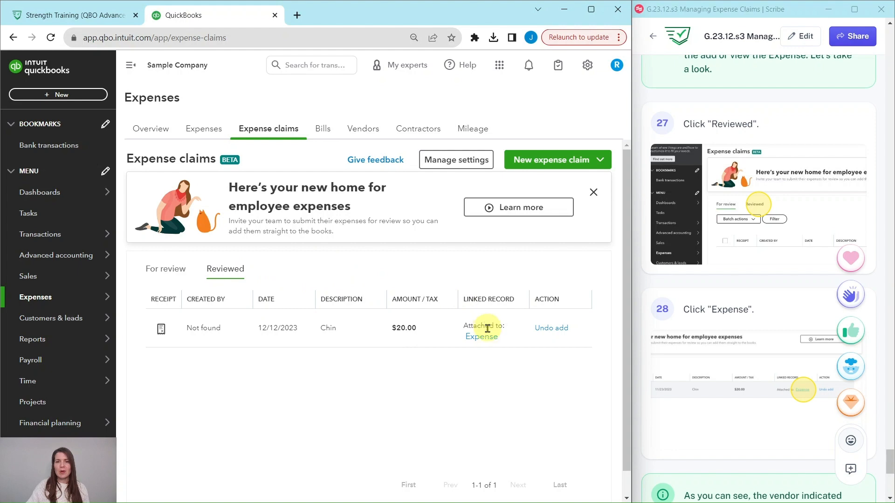
{"action": "left_click", "coordinate": [482, 343]}
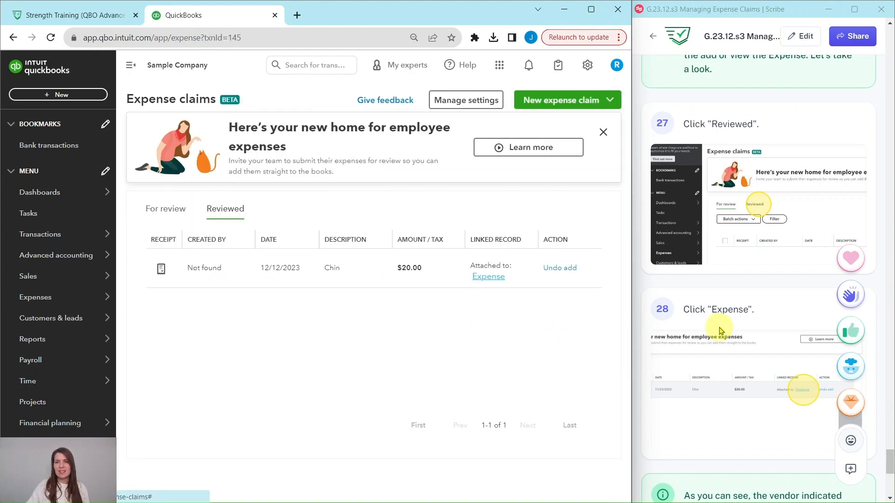
- Examine the expense's category line description, memo and attached receipt, and close the expense without changes
{"action": "scroll", "coordinate": [799, 390], "scroll_direction": "down", "scroll_amount": 9}
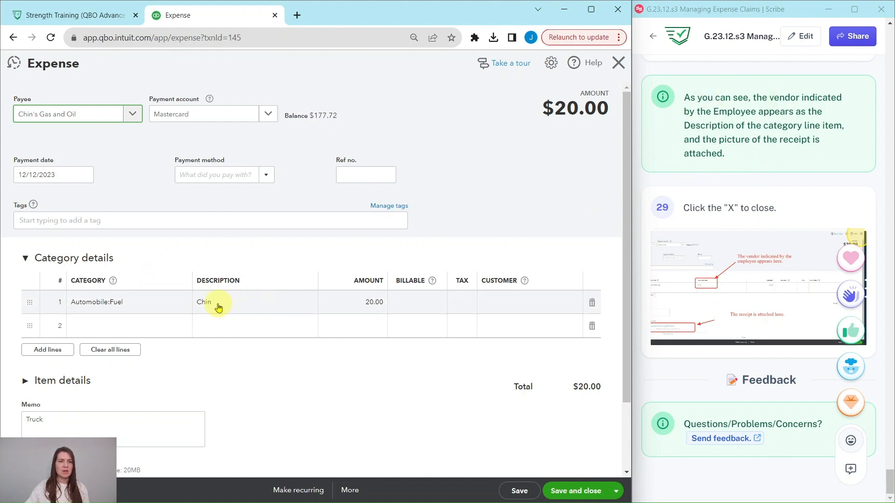
{"action": "scroll", "coordinate": [280, 315], "scroll_direction": "down", "scroll_amount": 2}
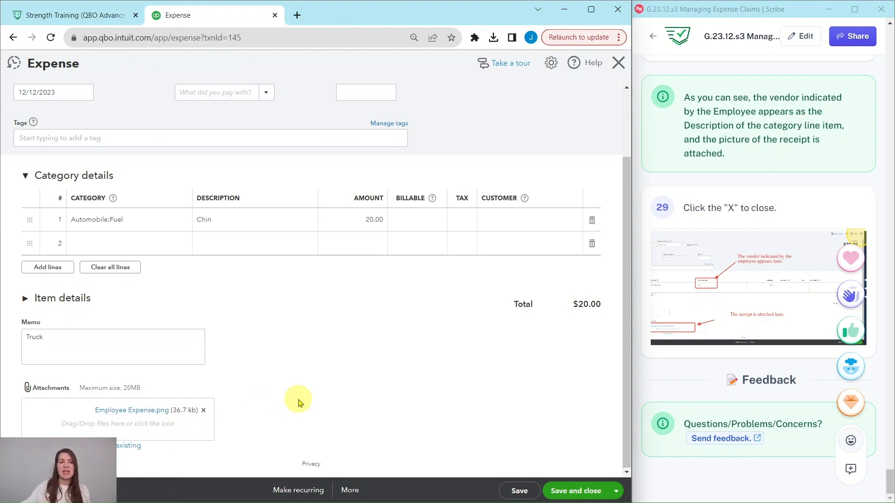
{"action": "scroll", "coordinate": [308, 382], "scroll_direction": "up", "scroll_amount": 2}
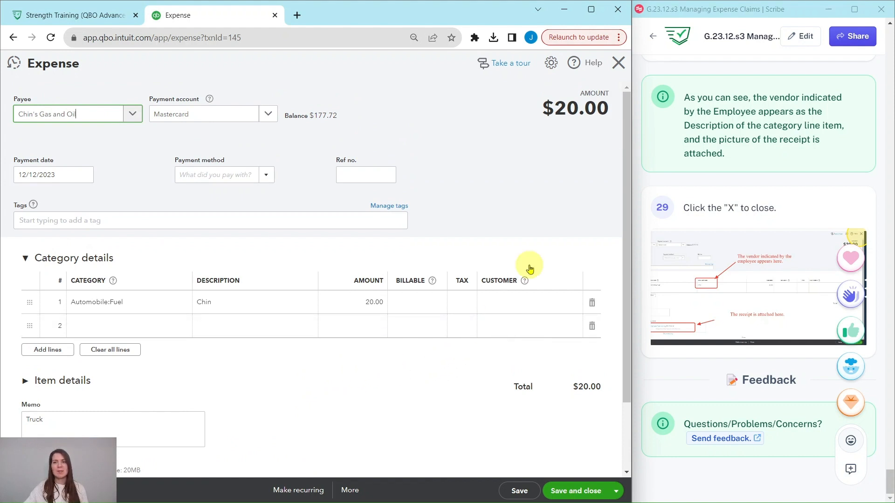
{"action": "left_click", "coordinate": [619, 69]}
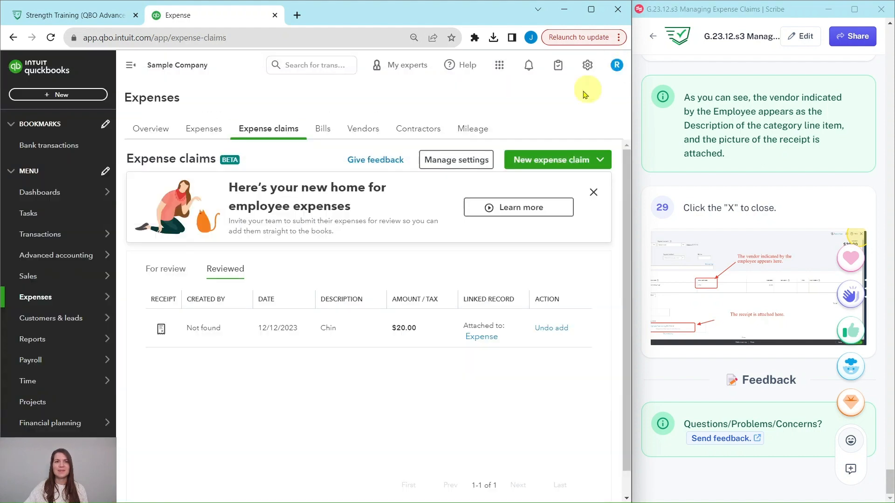